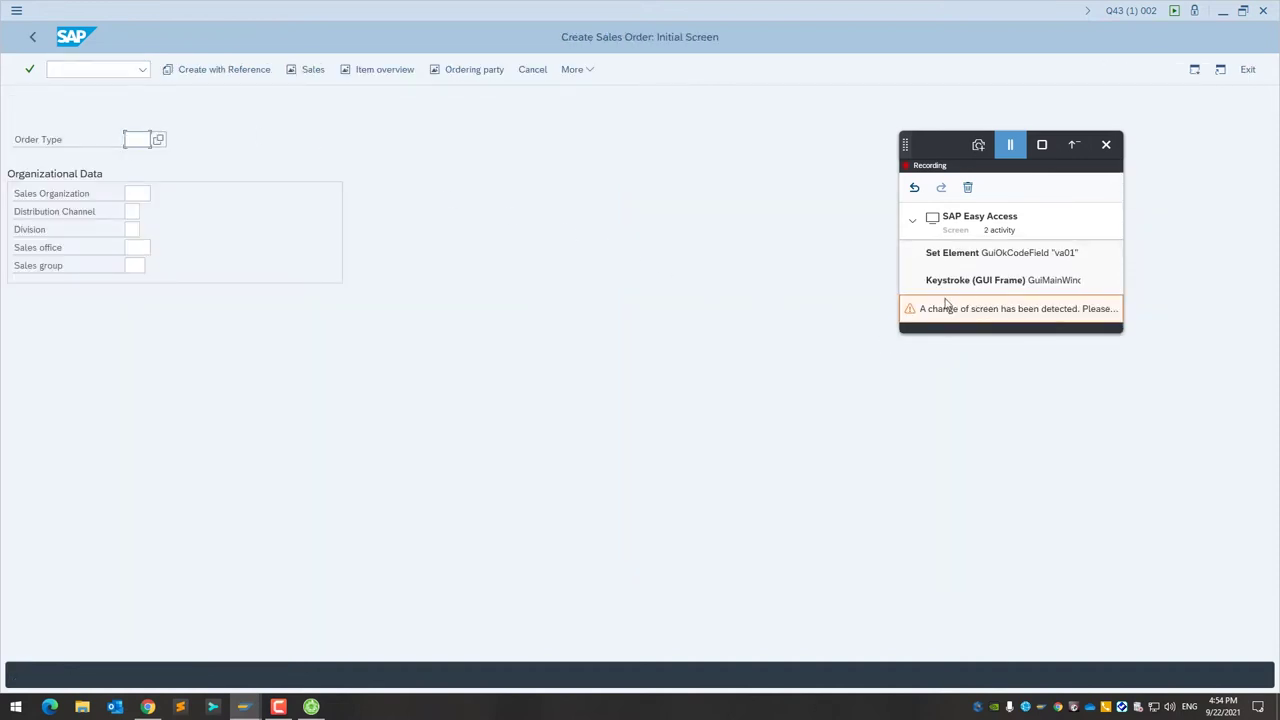
Step: Capture the initial sales order screen and submit order type AVC with sales organization 0001, distribution channel 01 and division 01
left_click(977, 146)
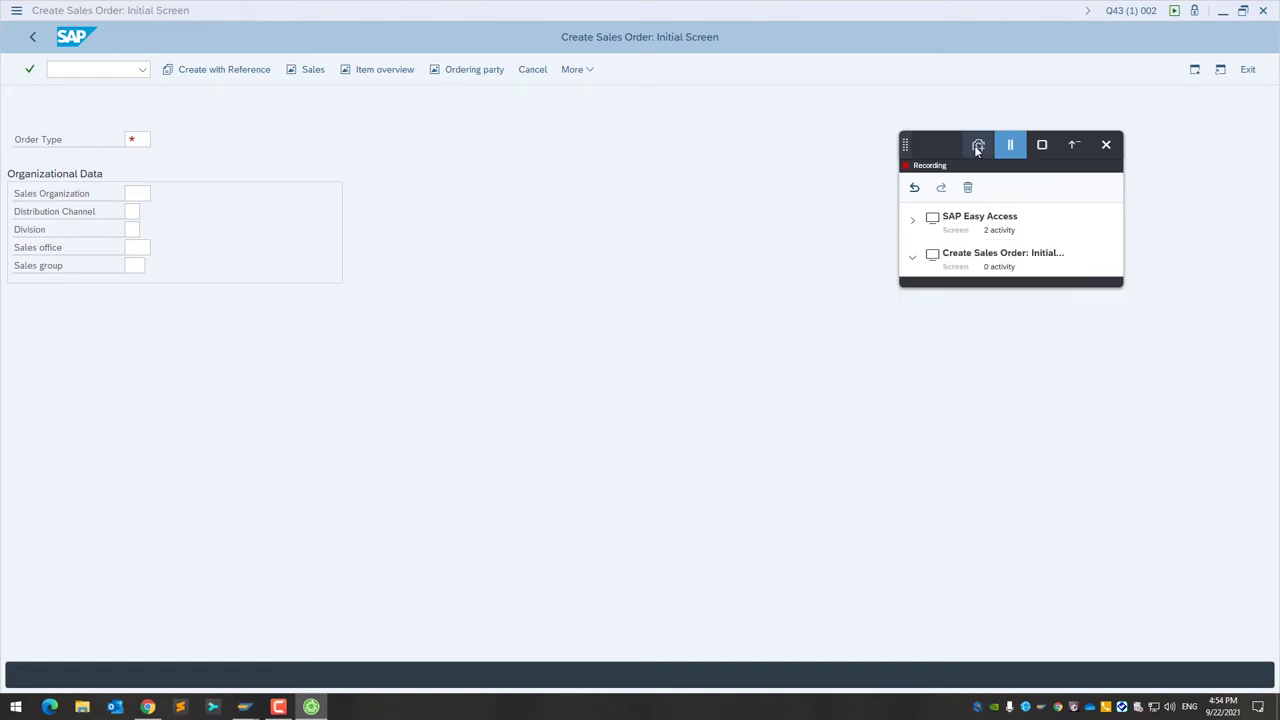
left_click(140, 139)
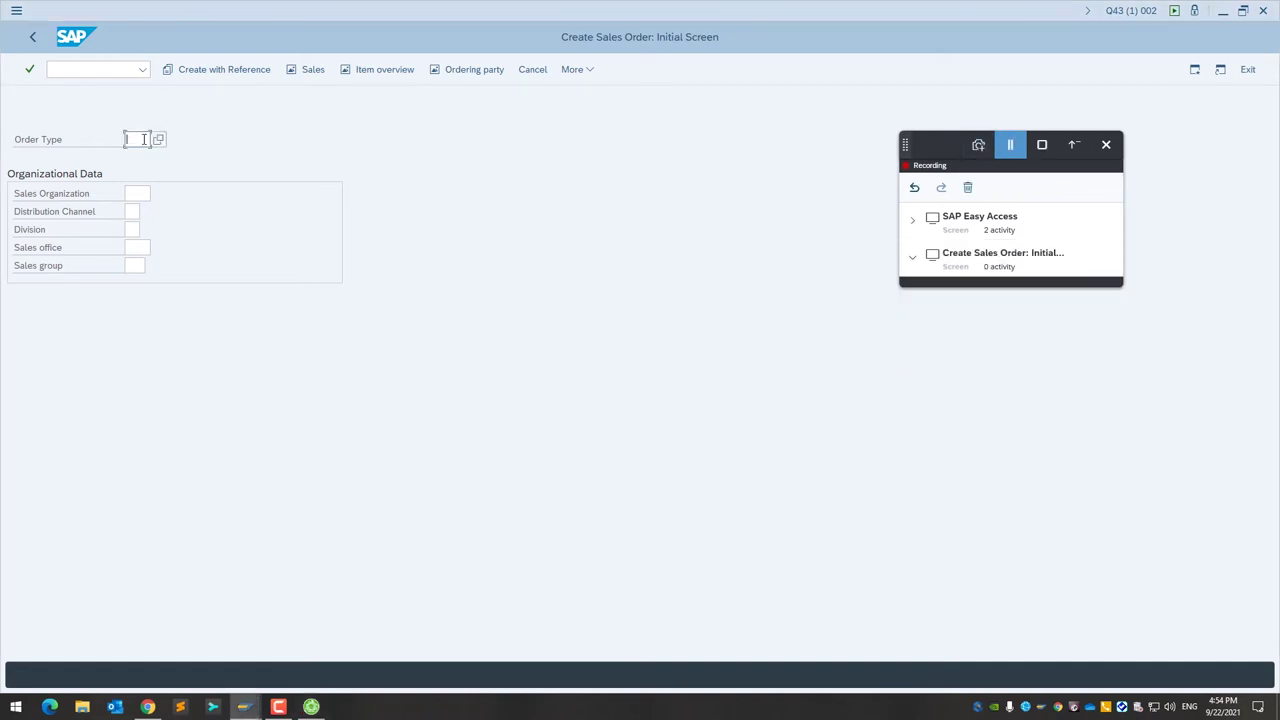
type("AVC")
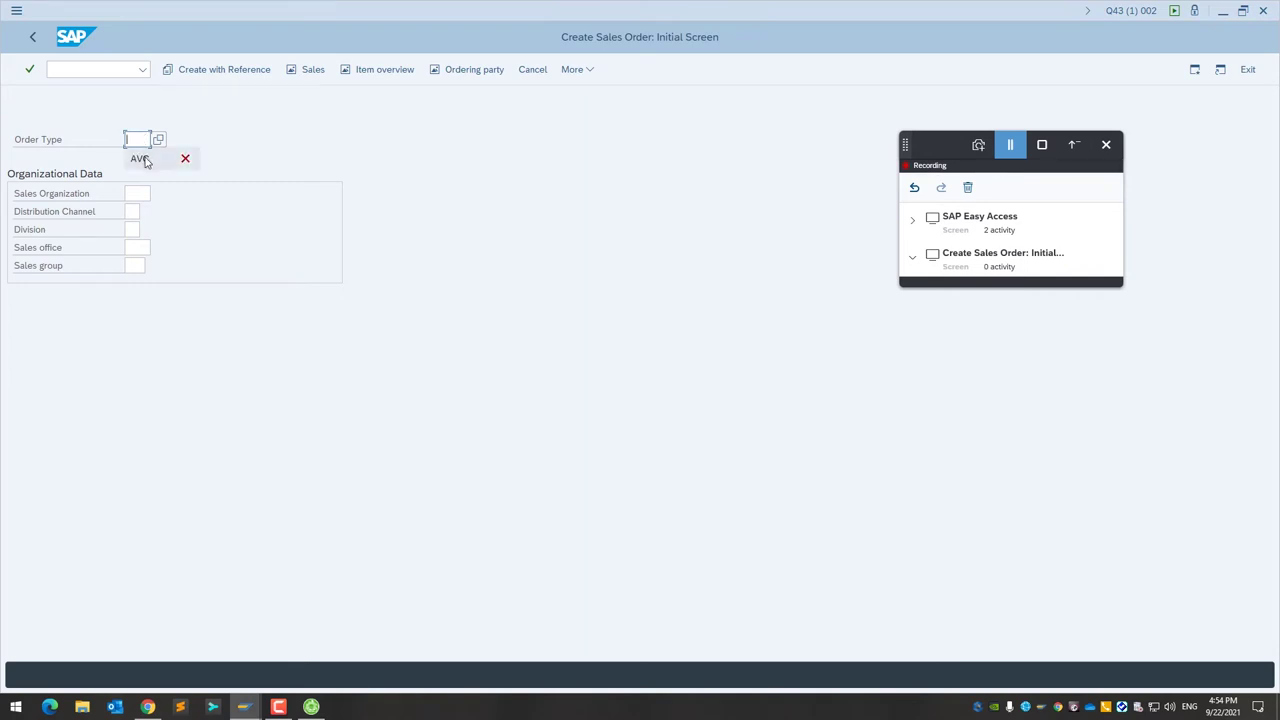
left_click(136, 192)
left_click(140, 210)
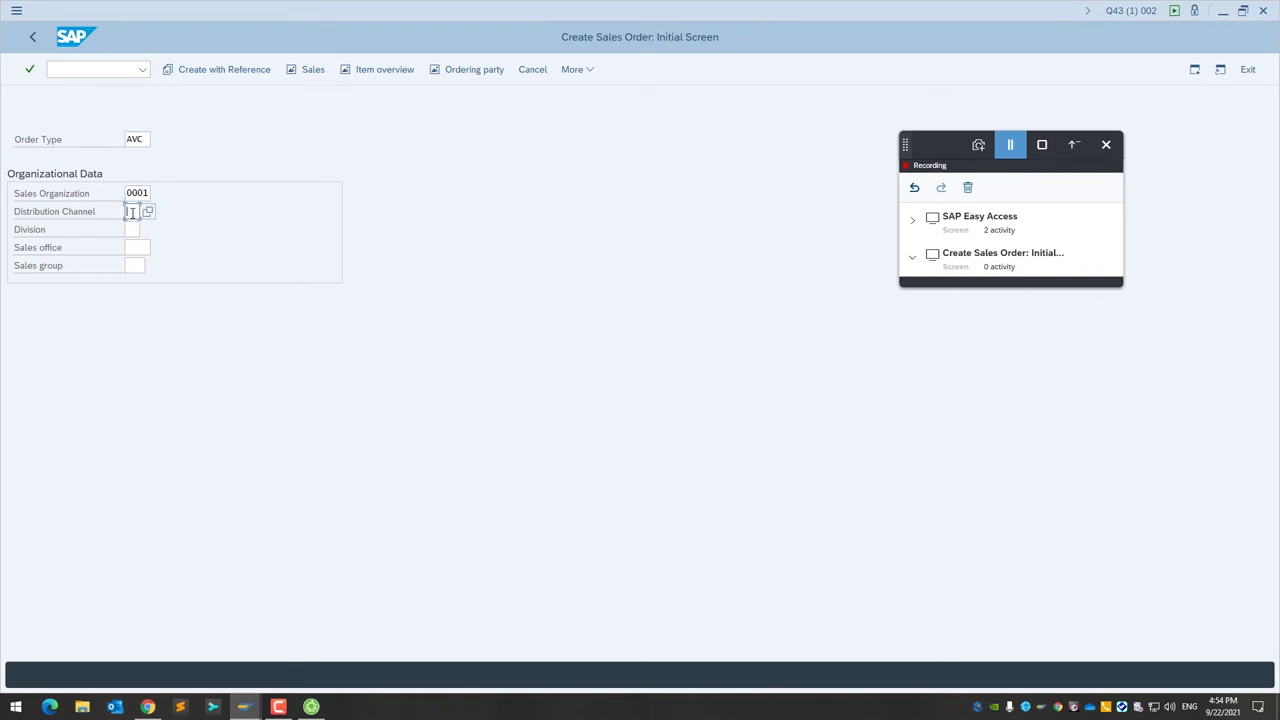
left_click(138, 230)
left_click(138, 230)
left_click(134, 248)
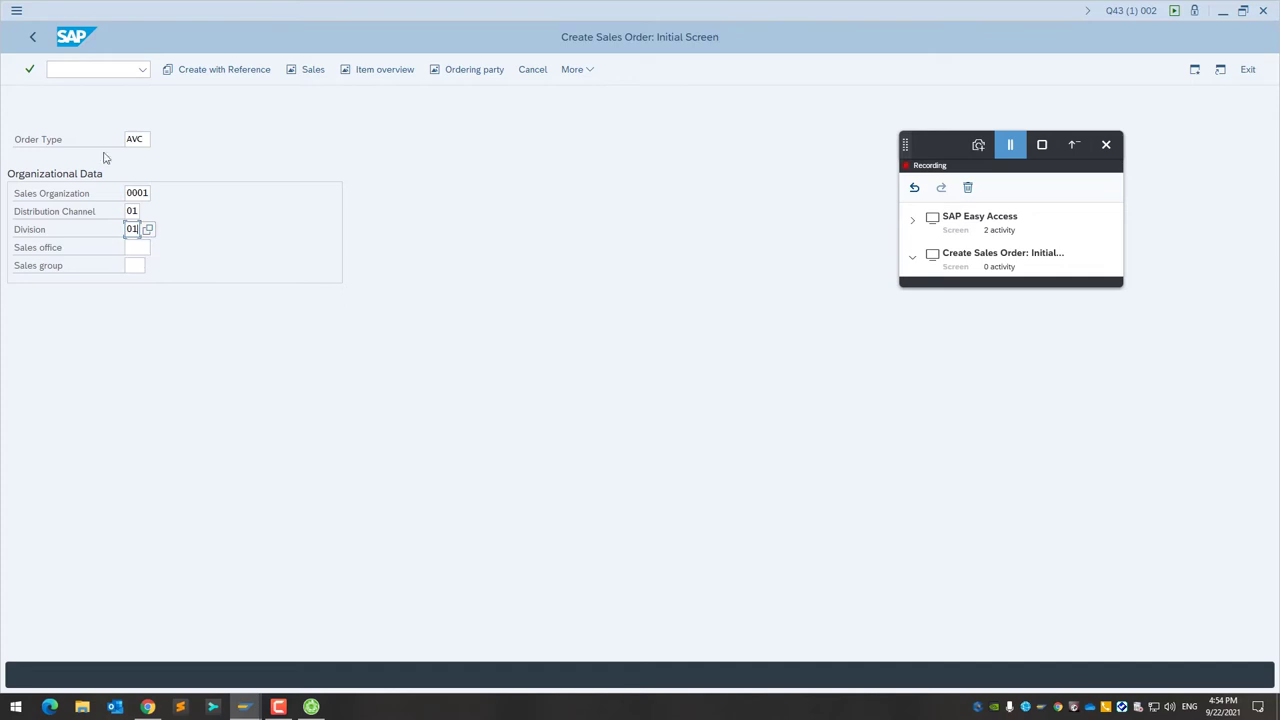
left_click(30, 71)
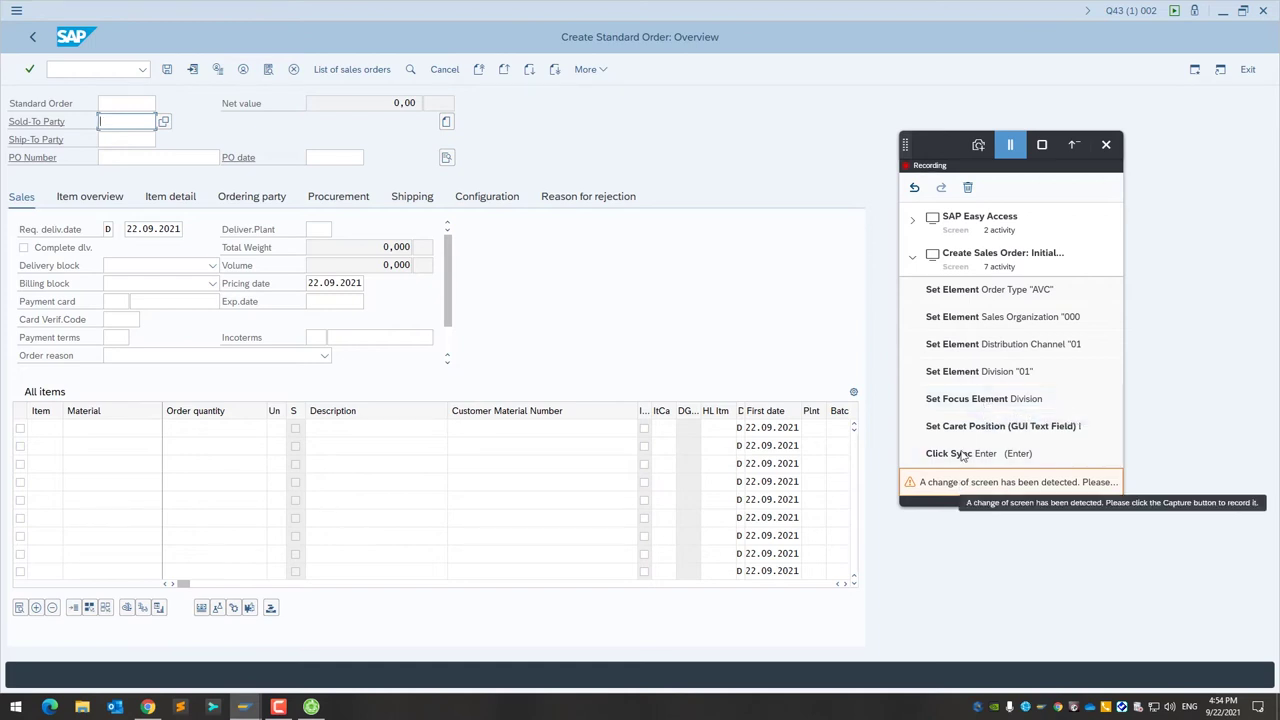
Step: Capture the order overview screen, enter the customer number as sold-to and ship-to party, and set the PO number to test
left_click(979, 147)
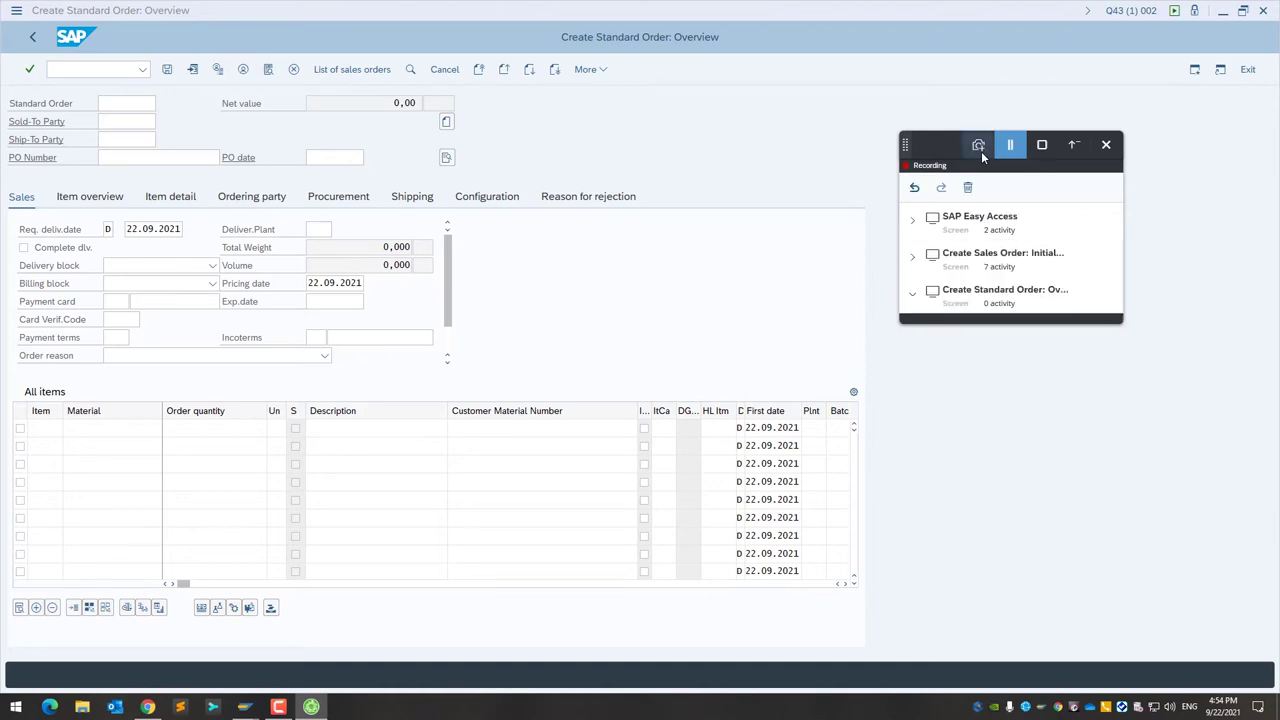
left_click(115, 119)
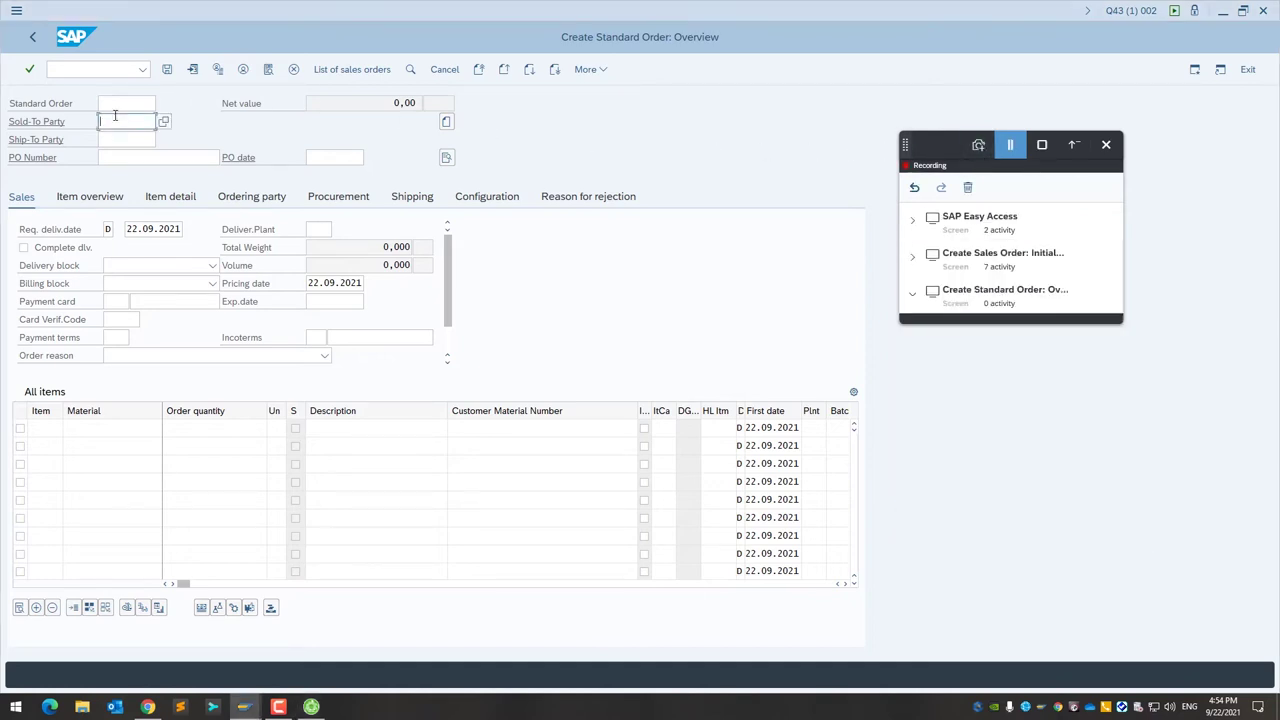
type("I")
left_click(115, 139)
key("Tab")
type("I")
left_click(120, 158)
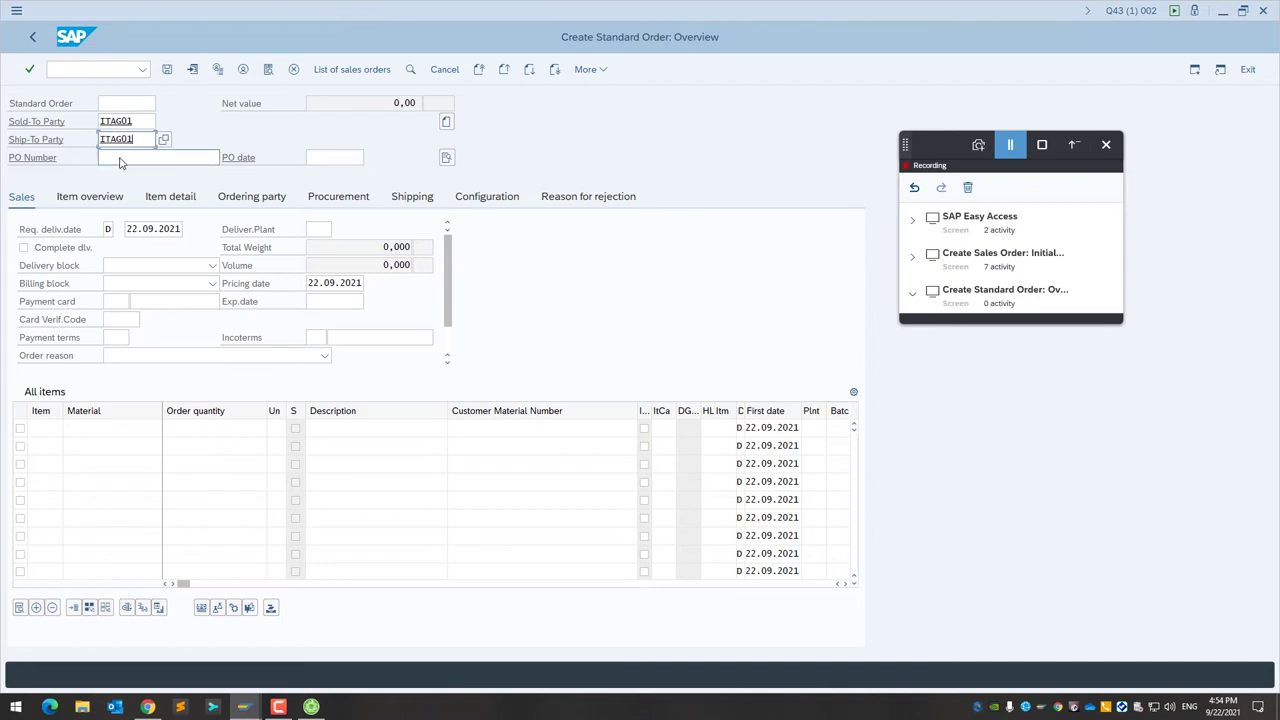
left_click(120, 158)
type("test")
Step: Add order item 10 with material HW-1761 and an order quantity of 20
left_click(70, 433)
left_click(116, 433)
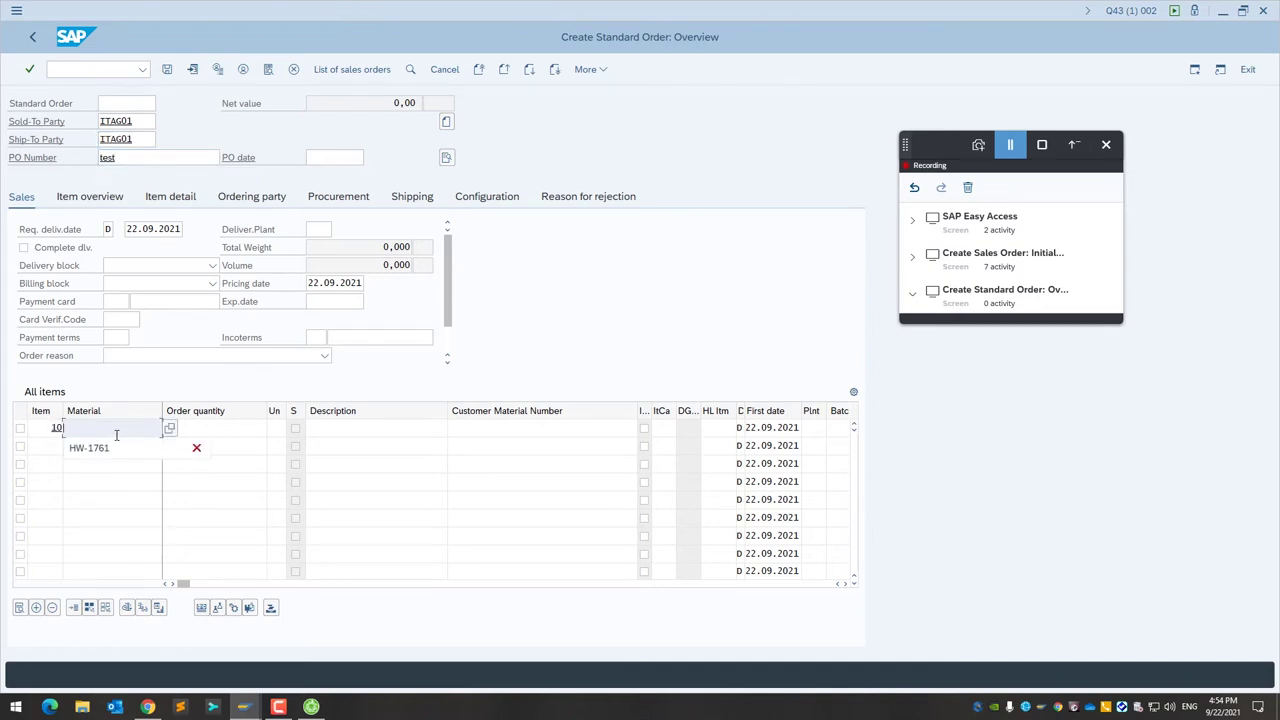
left_click(111, 448)
left_click(209, 428)
left_click(255, 440)
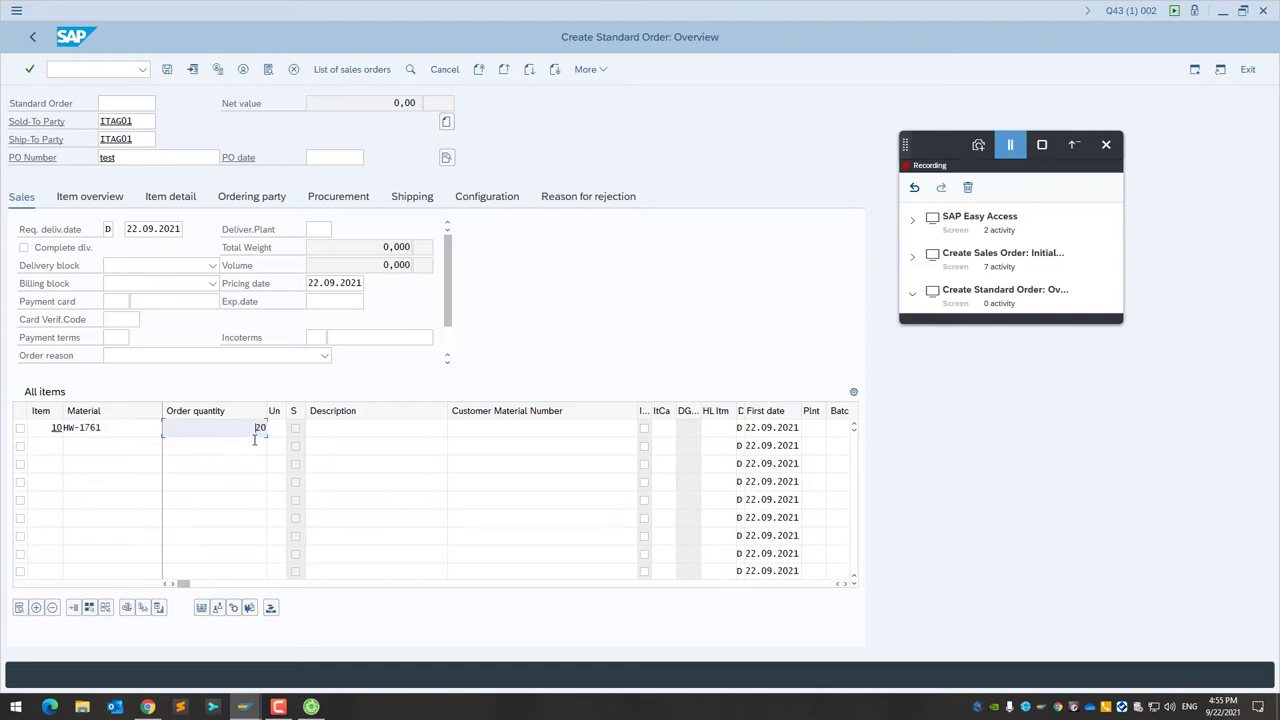
Step: Give item 10 item category AVC, higher-level item 0 and plant 0001, and submit the entries
left_click(662, 428)
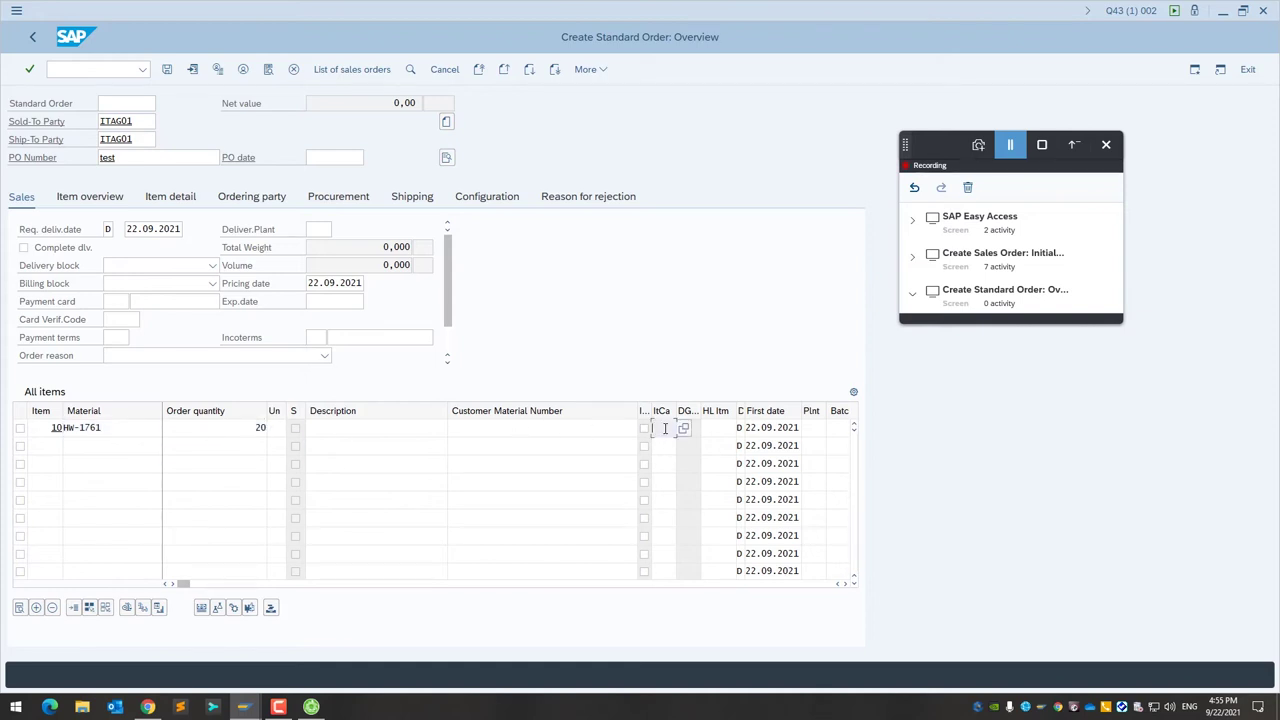
left_click(672, 446)
left_click(710, 427)
left_click(717, 445)
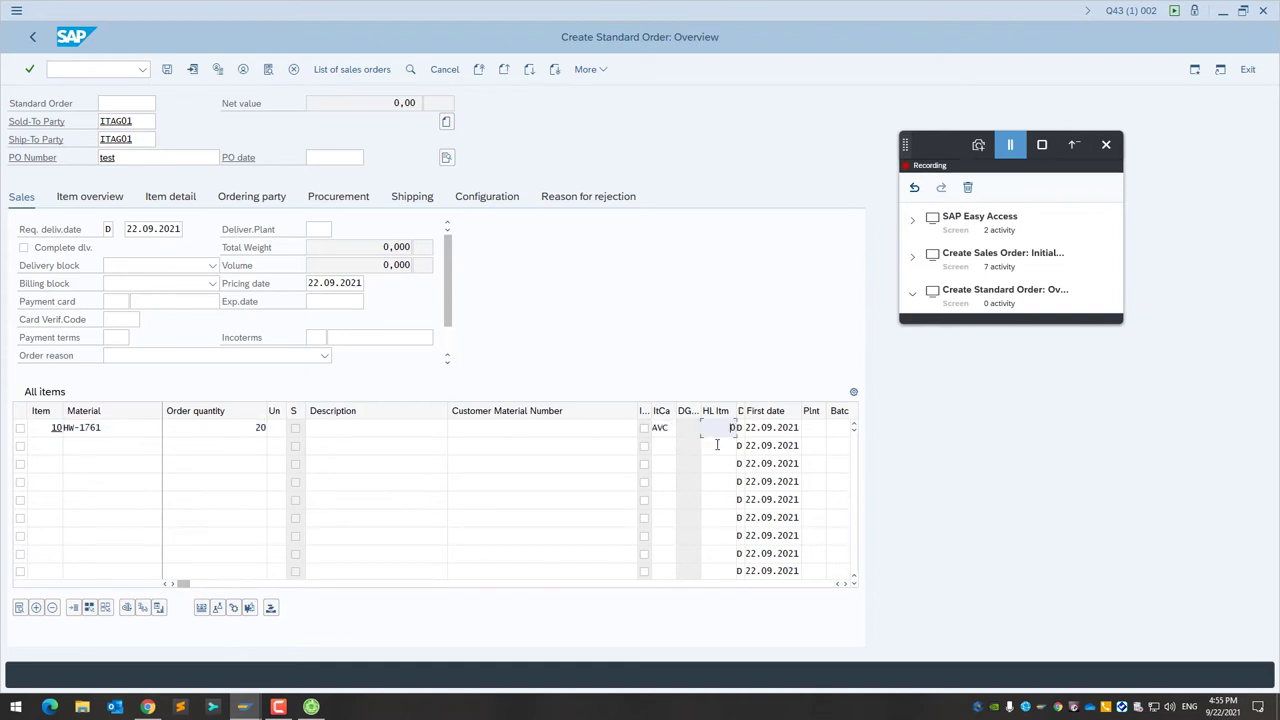
left_click(812, 428)
left_click(812, 448)
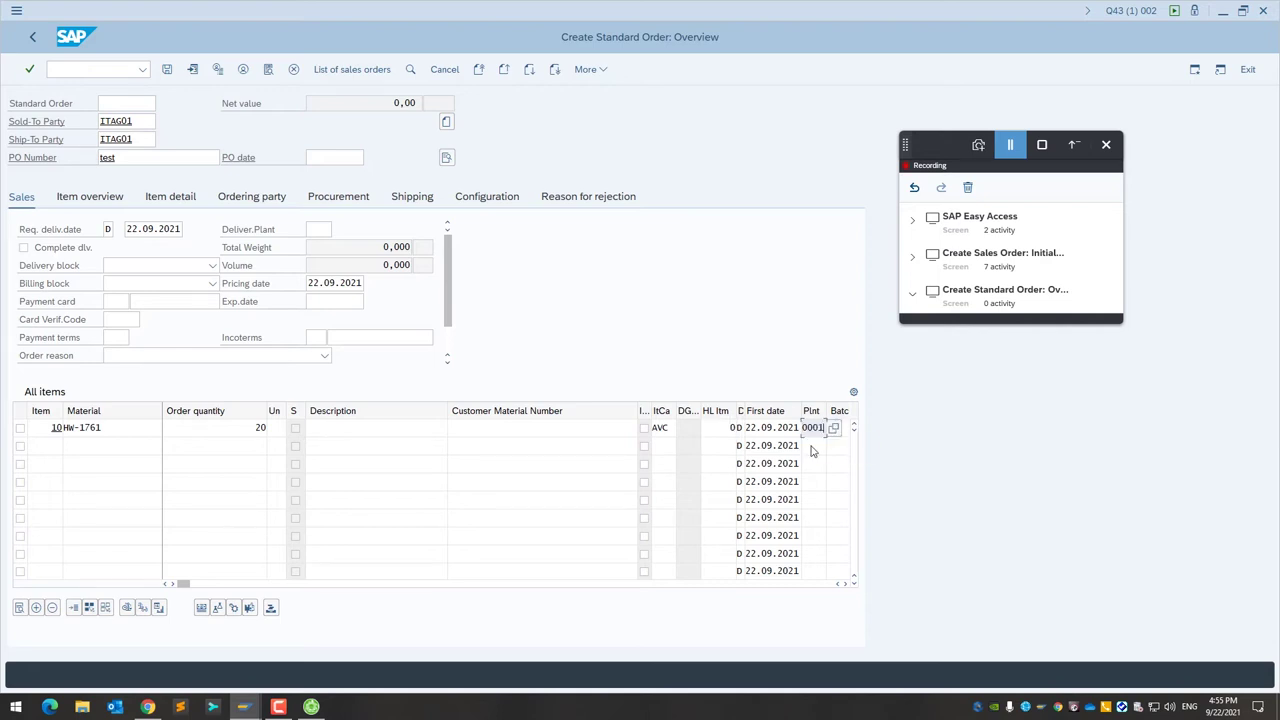
left_click(29, 69)
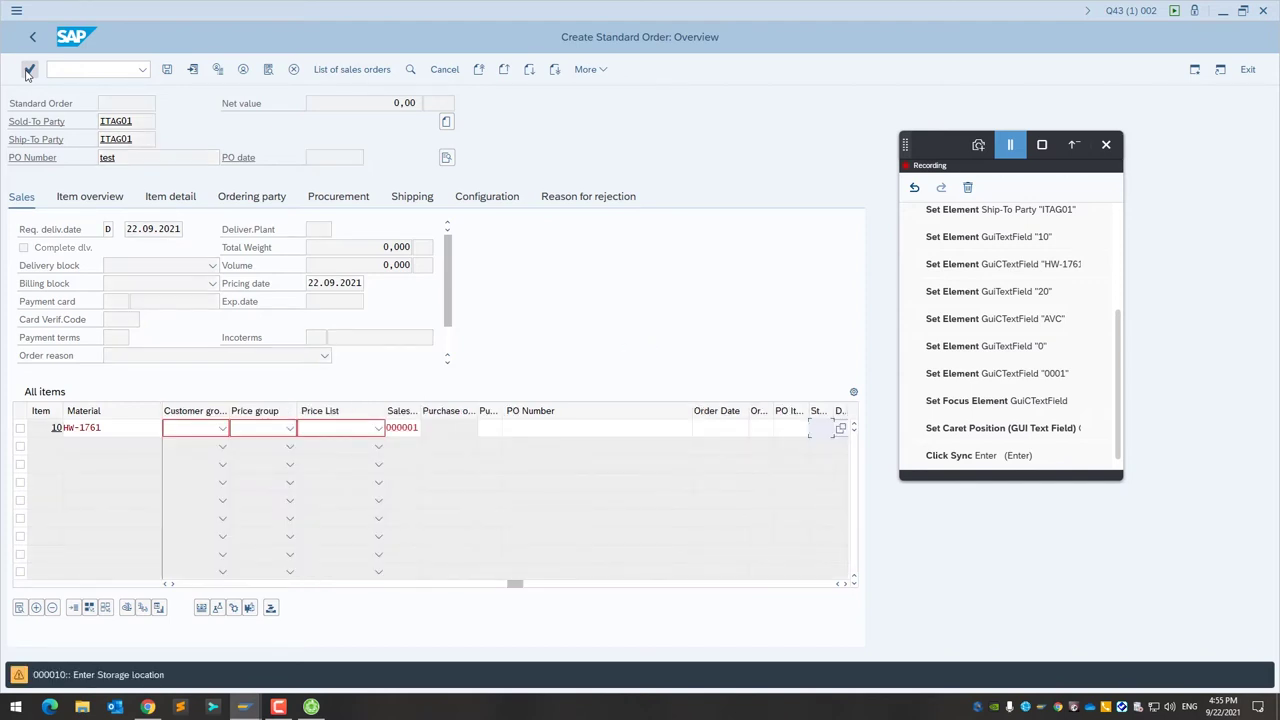
Step: Set item 10's storage location to 0001, submit it and save the standard order
left_click(818, 428)
left_click(826, 449)
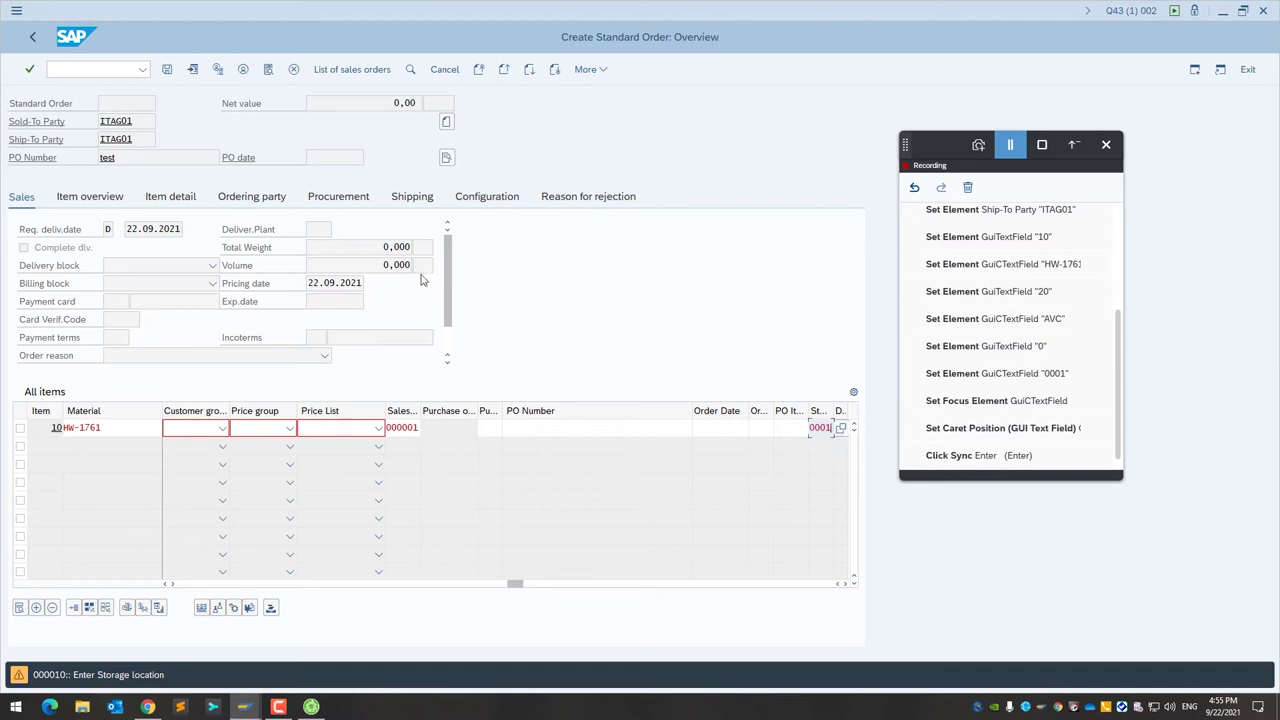
left_click(29, 69)
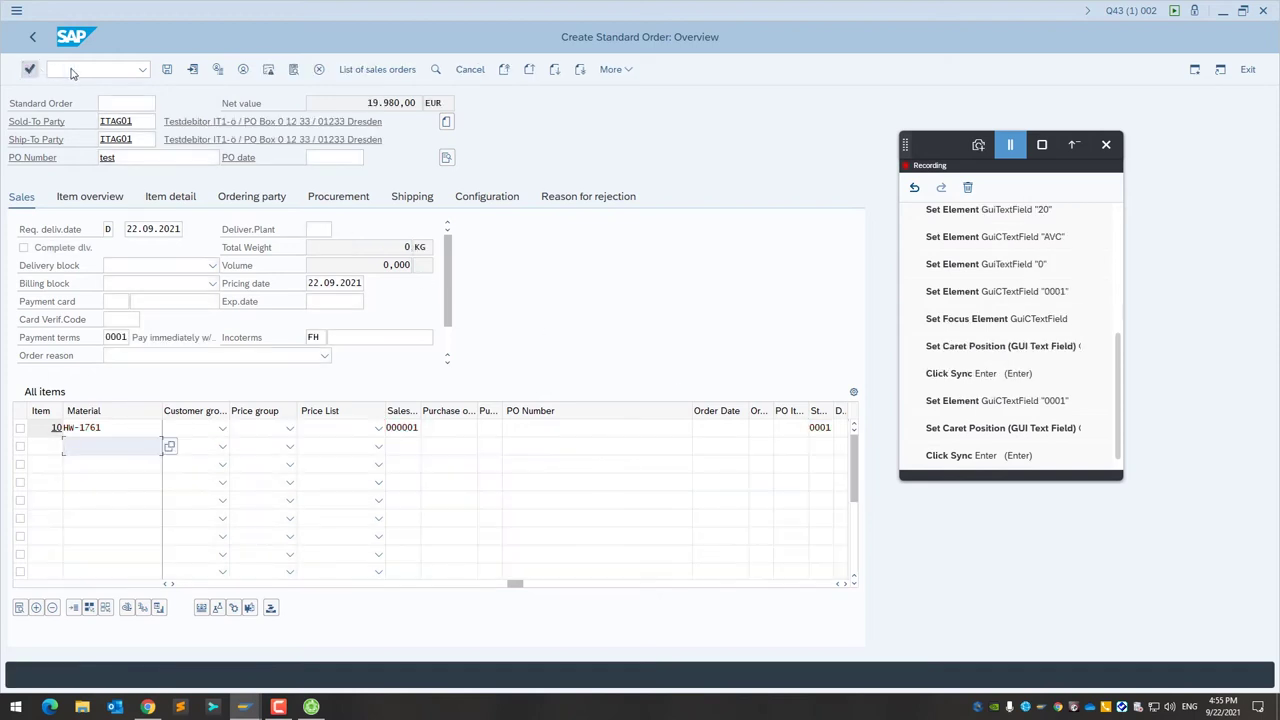
left_click(168, 70)
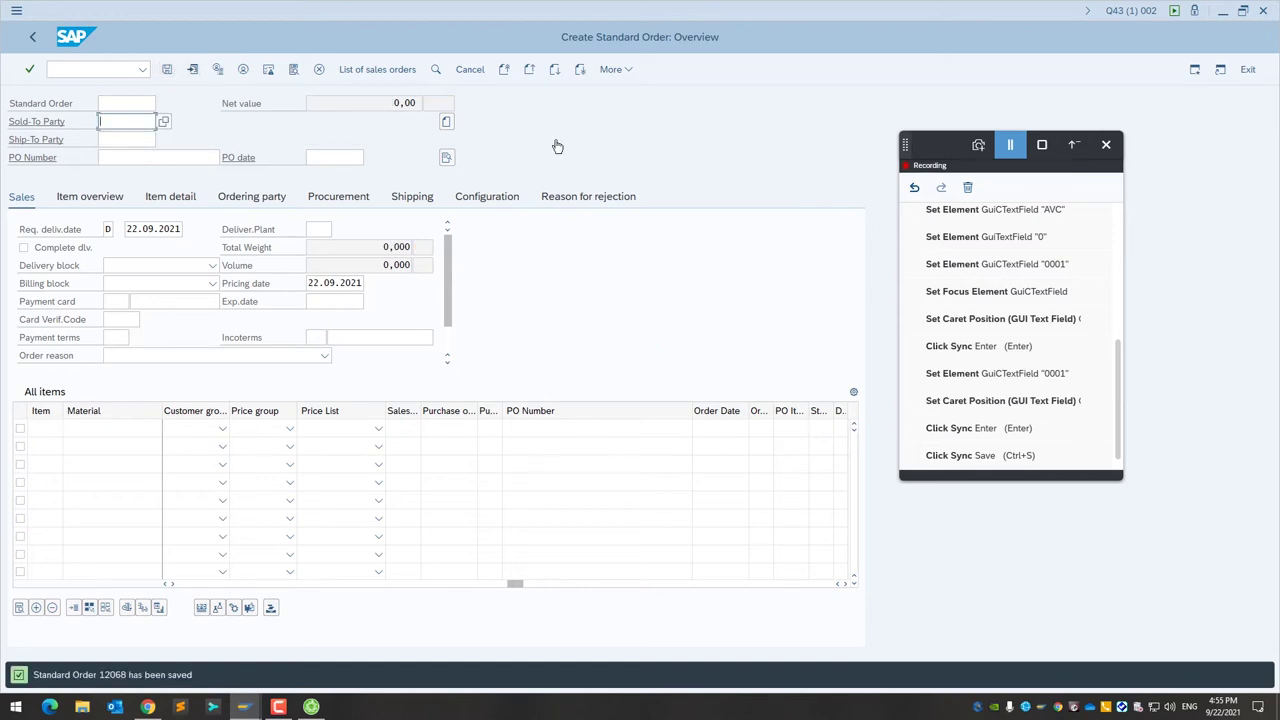
Step: Stop and export the recording, and log off from the SAP system
left_click(1050, 152)
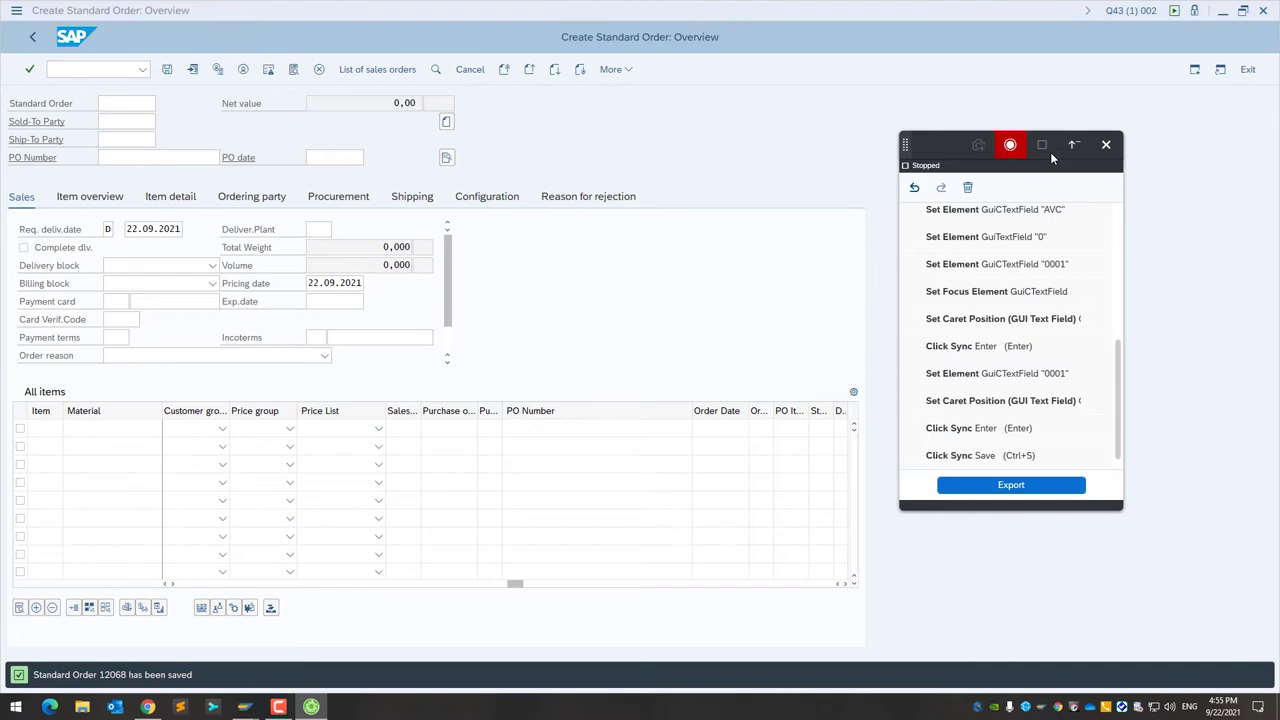
left_click(1034, 492)
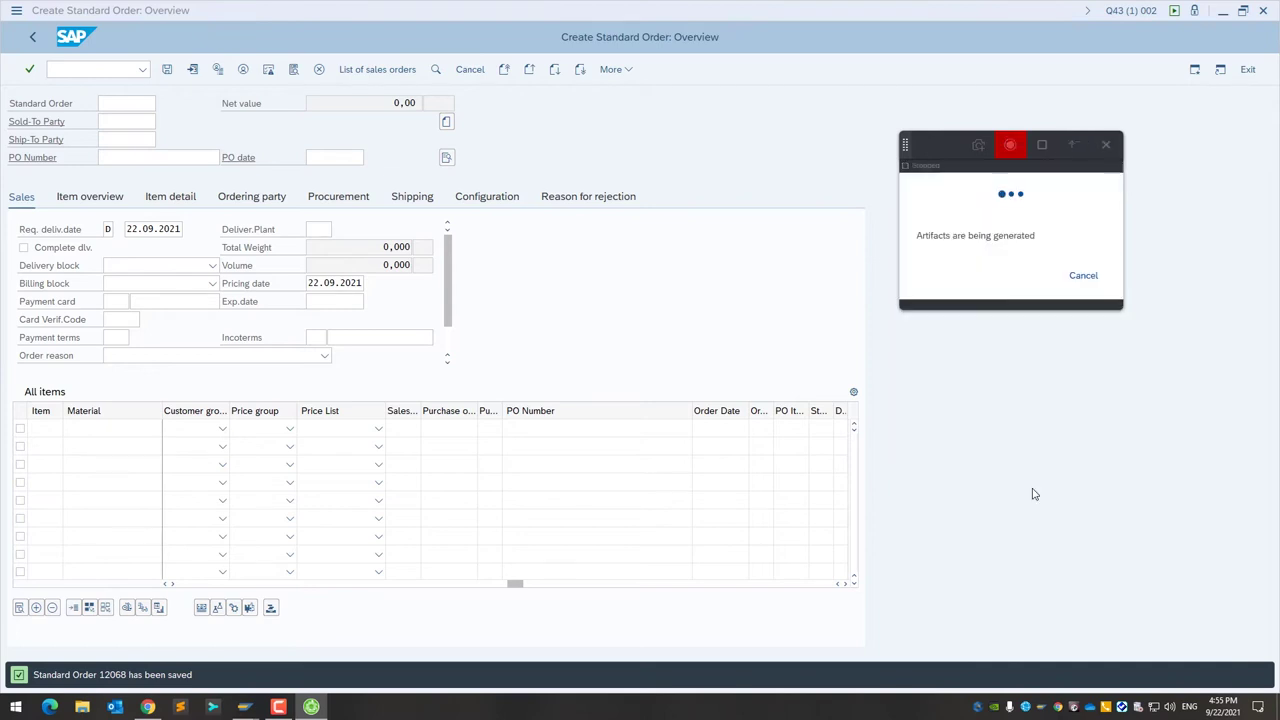
left_click(1250, 70)
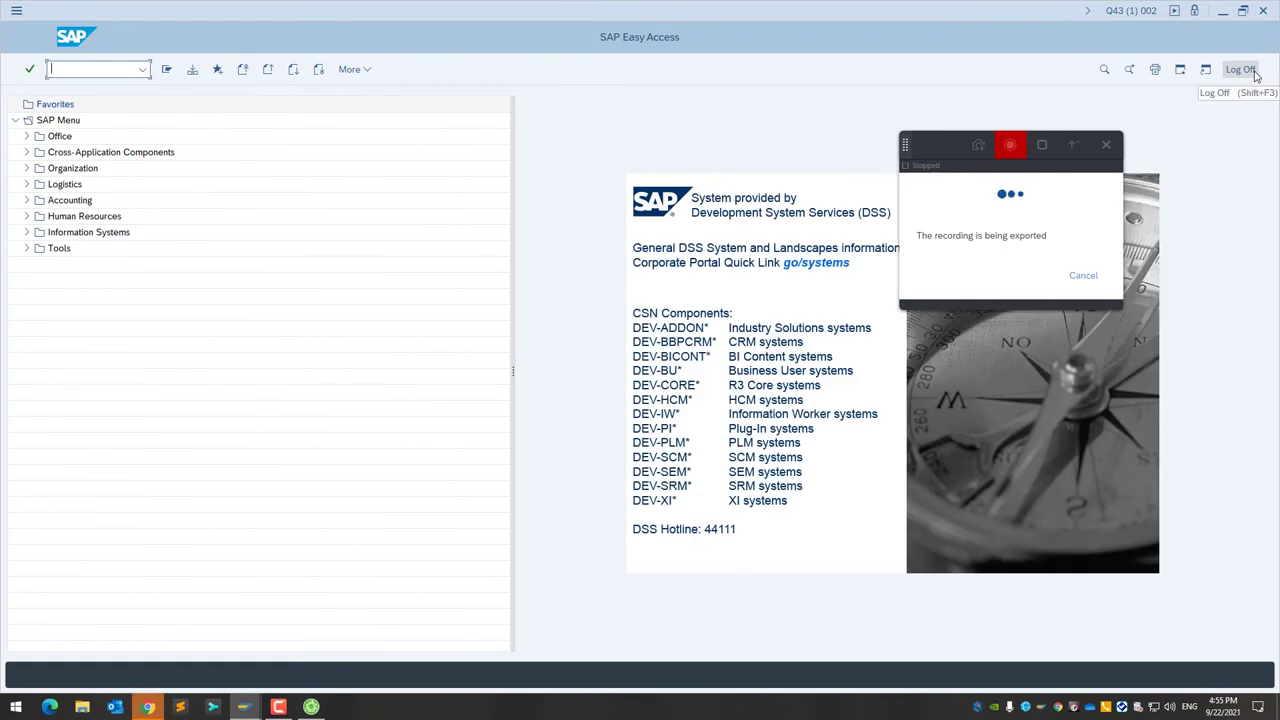
left_click(1254, 74)
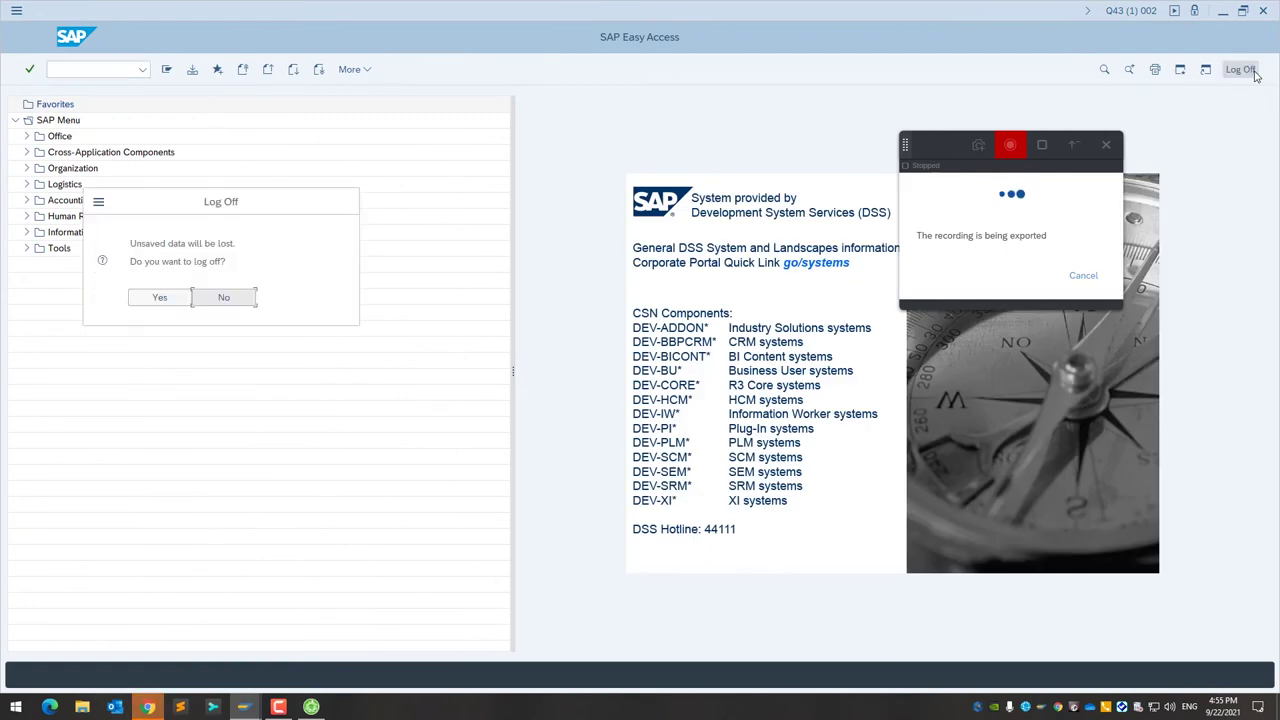
left_click(172, 300)
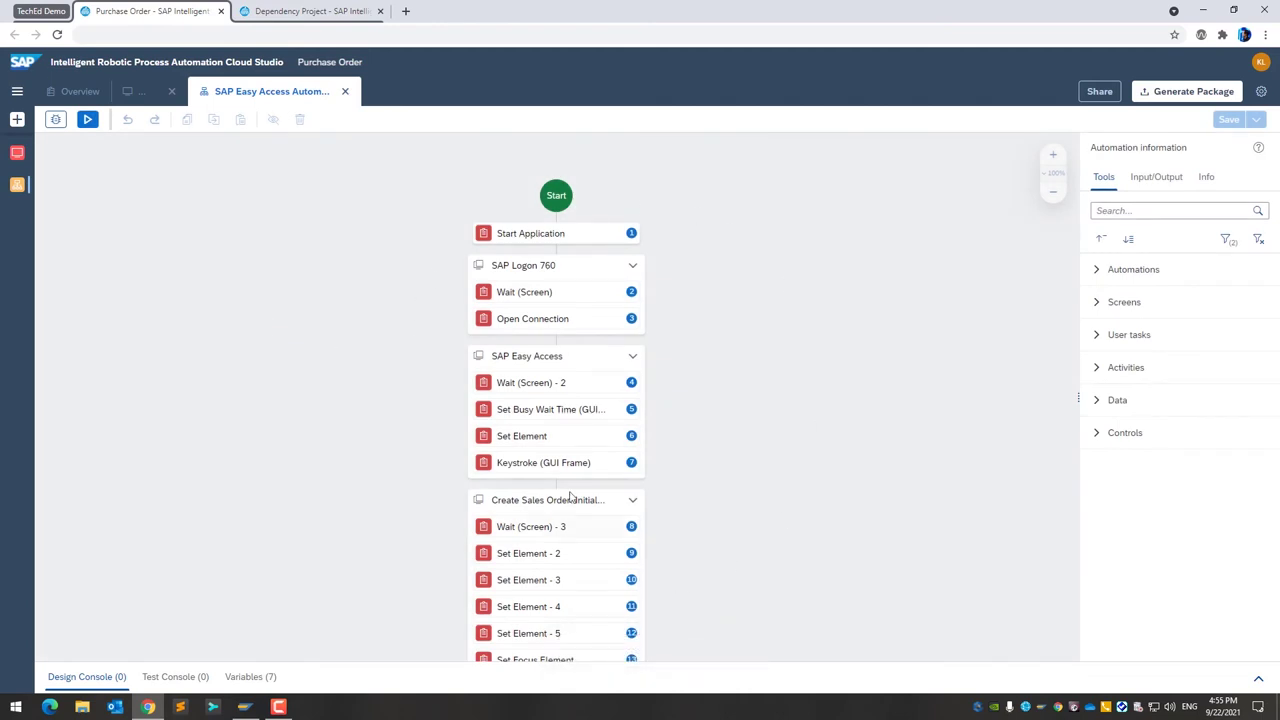
Step: Examine the generated automation flow, the captured SAP Logon 760 and SAP Easy Access screens, and the latter's command field and title bar elements
scroll(767, 430, "down", 10)
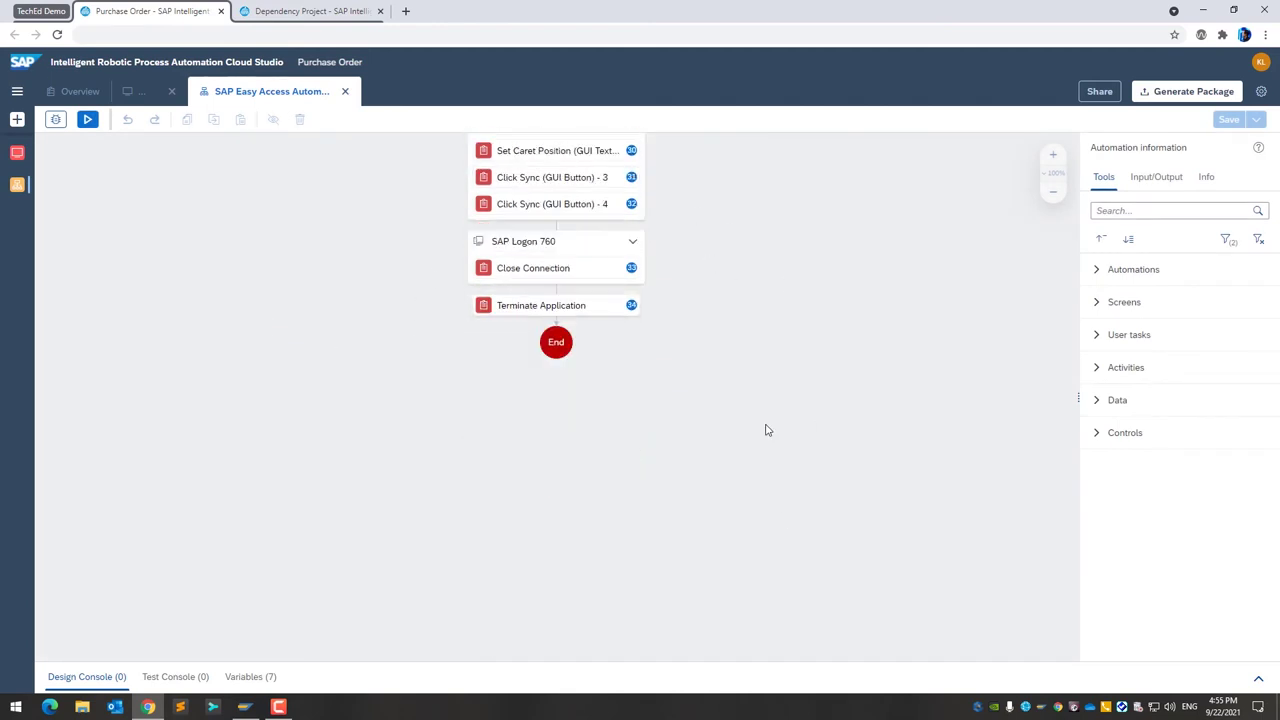
scroll(767, 430, "up", 8)
scroll(767, 430, "up", 6)
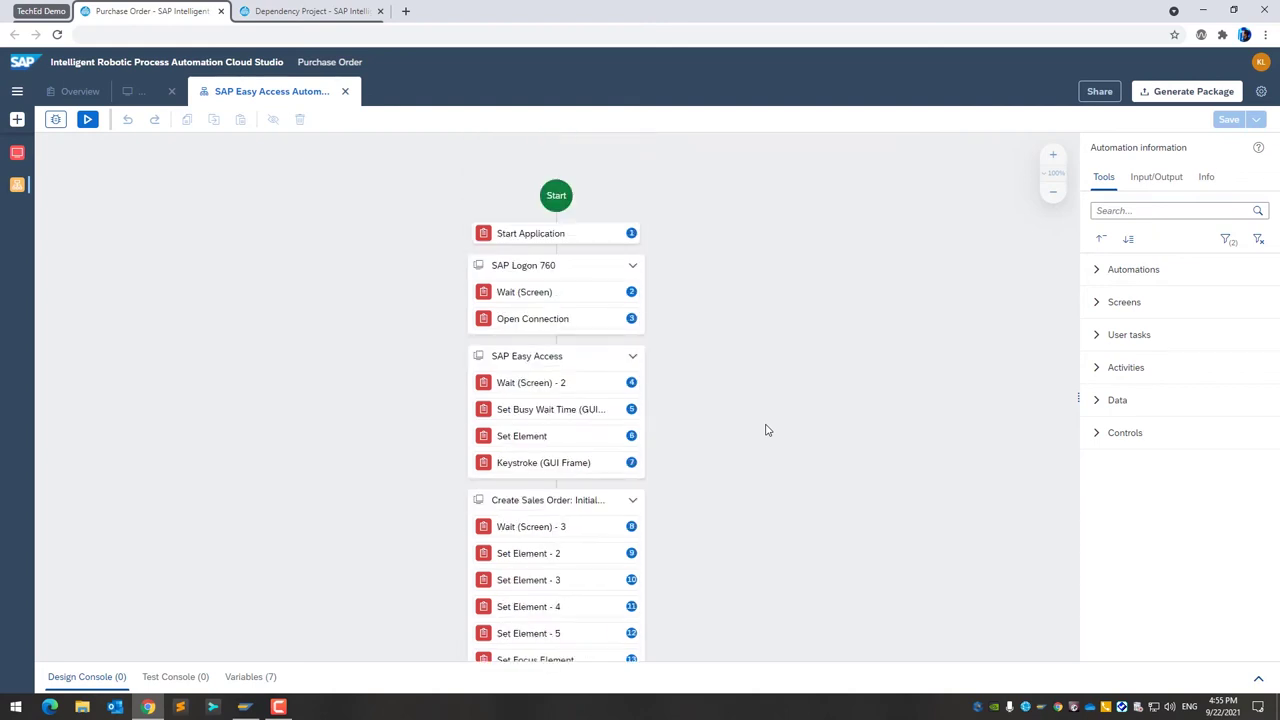
left_click(140, 92)
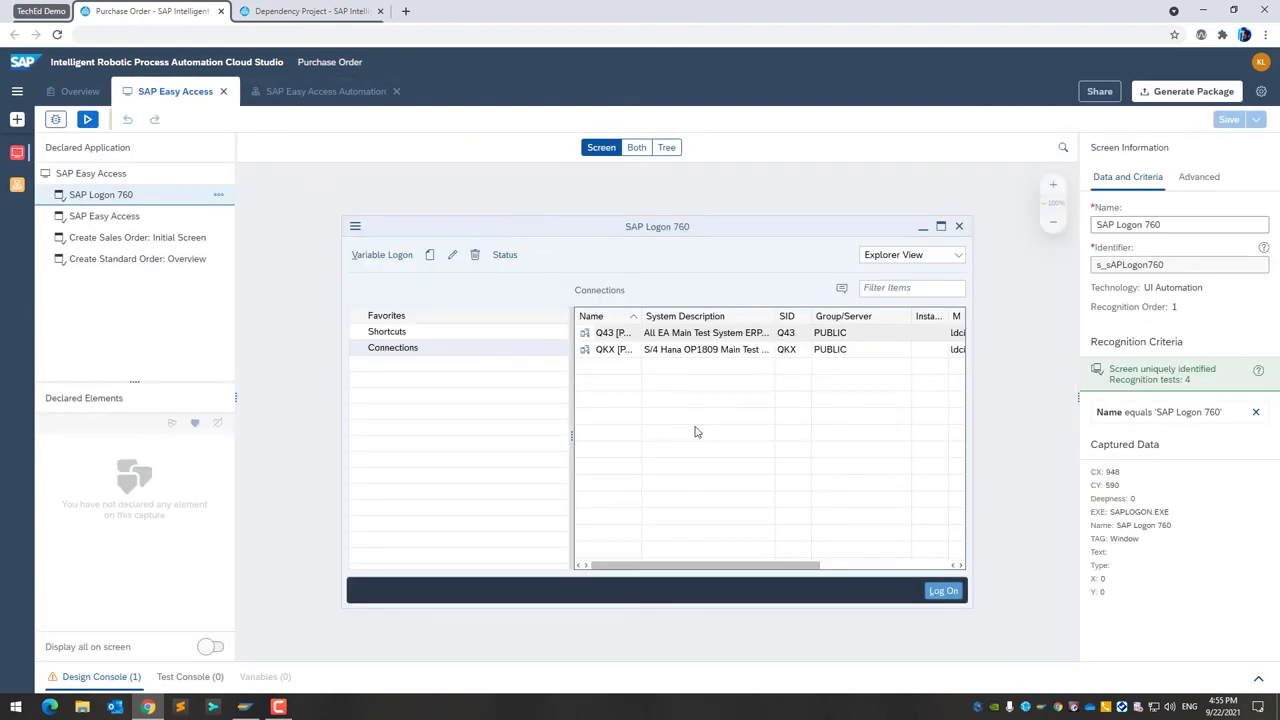
left_click(88, 217)
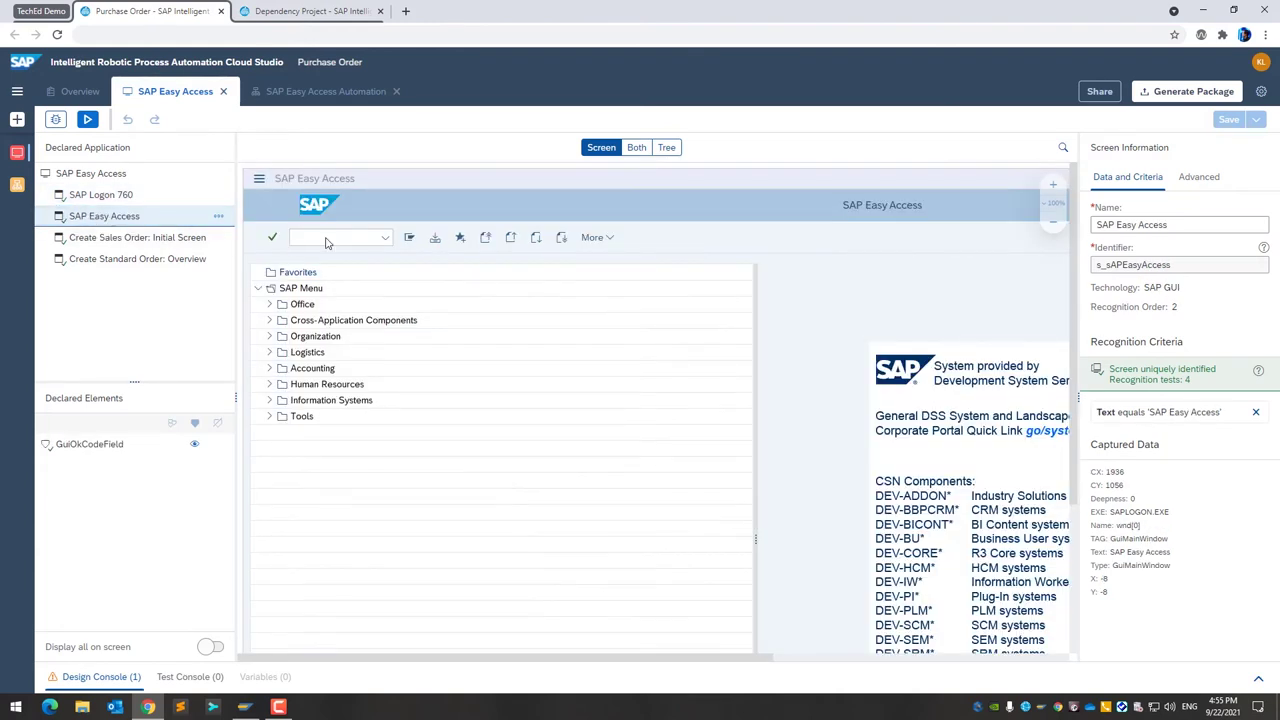
left_click(326, 243)
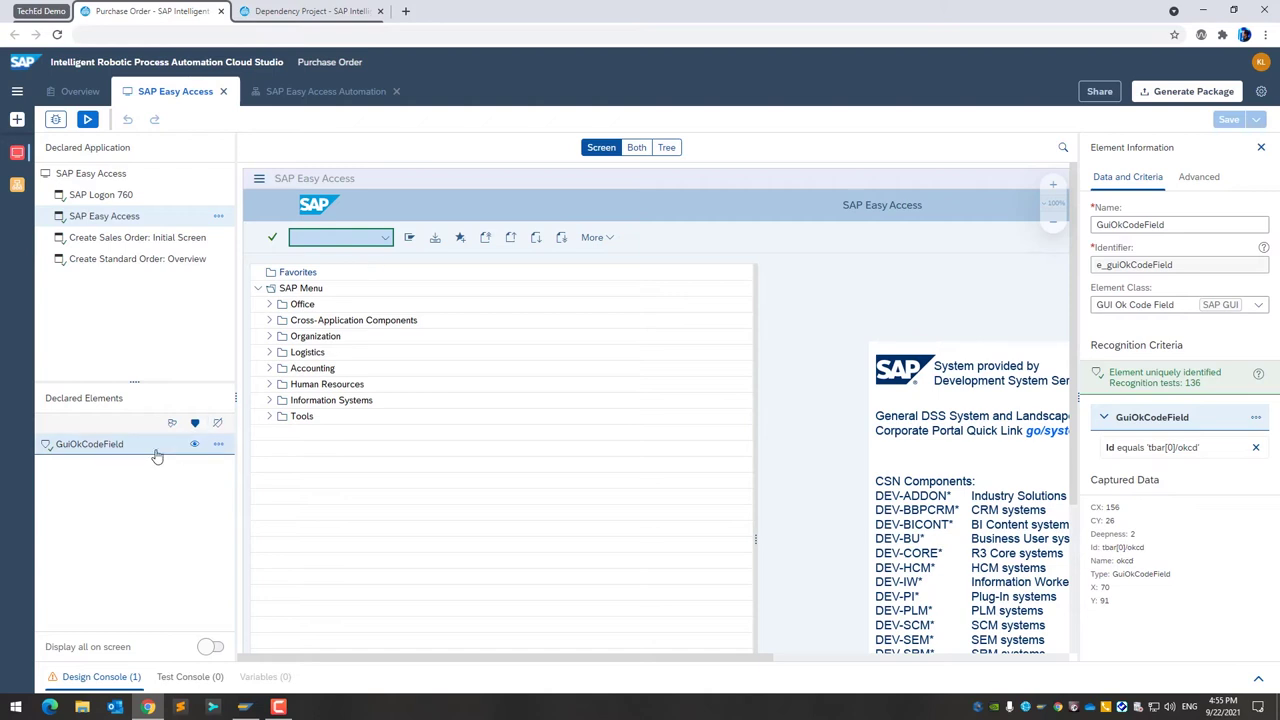
left_click(338, 307)
left_click(869, 206)
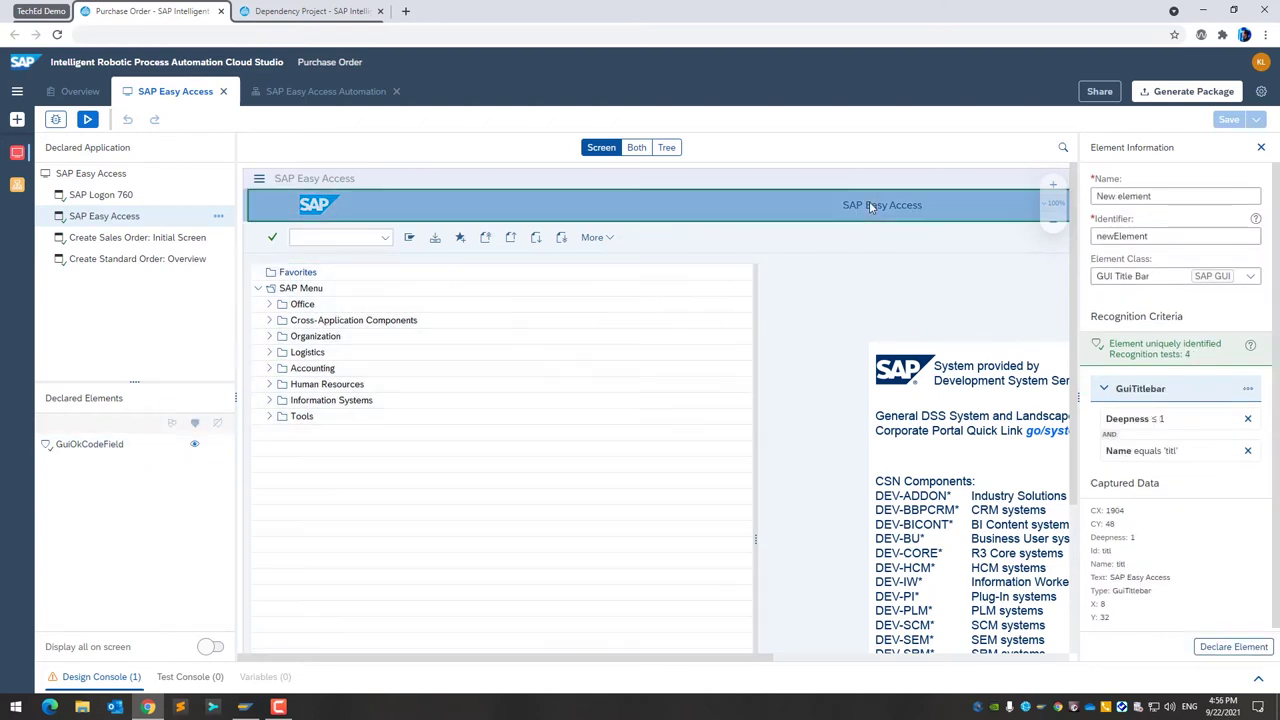
Step: Test the SAP Easy Access automation in the TechEd demo environment
left_click(287, 98)
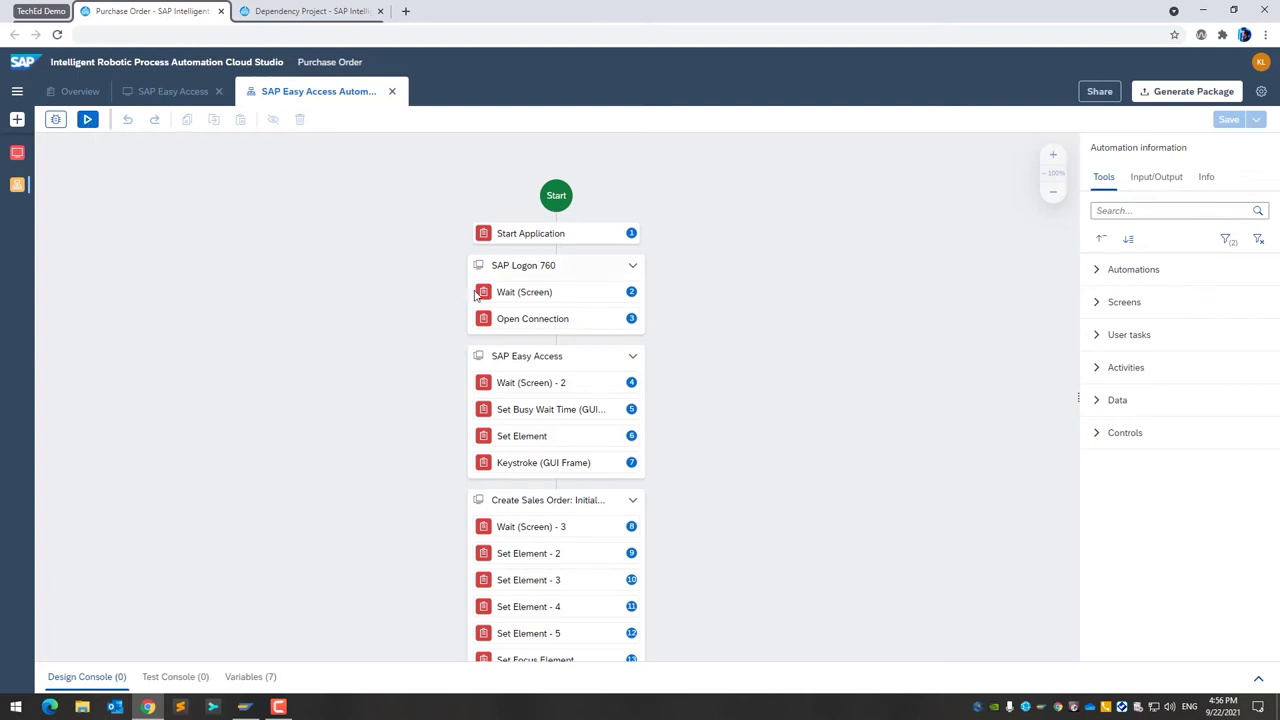
left_click(87, 120)
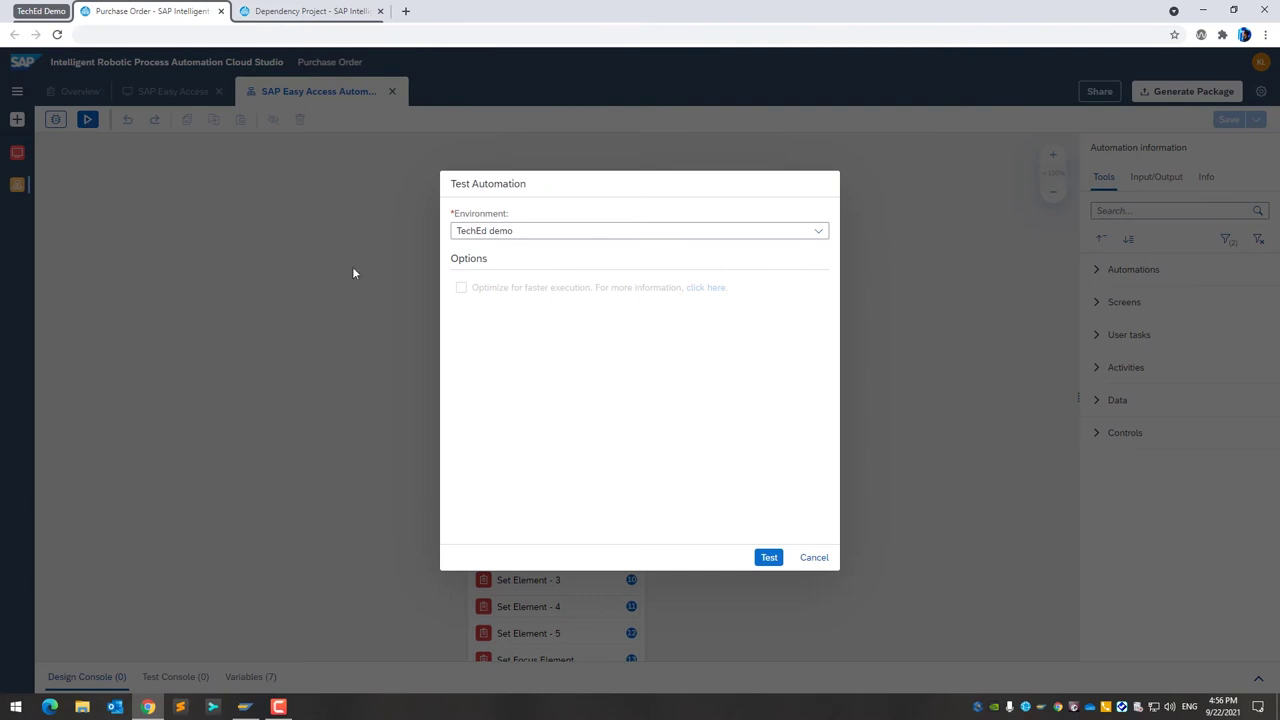
left_click(770, 558)
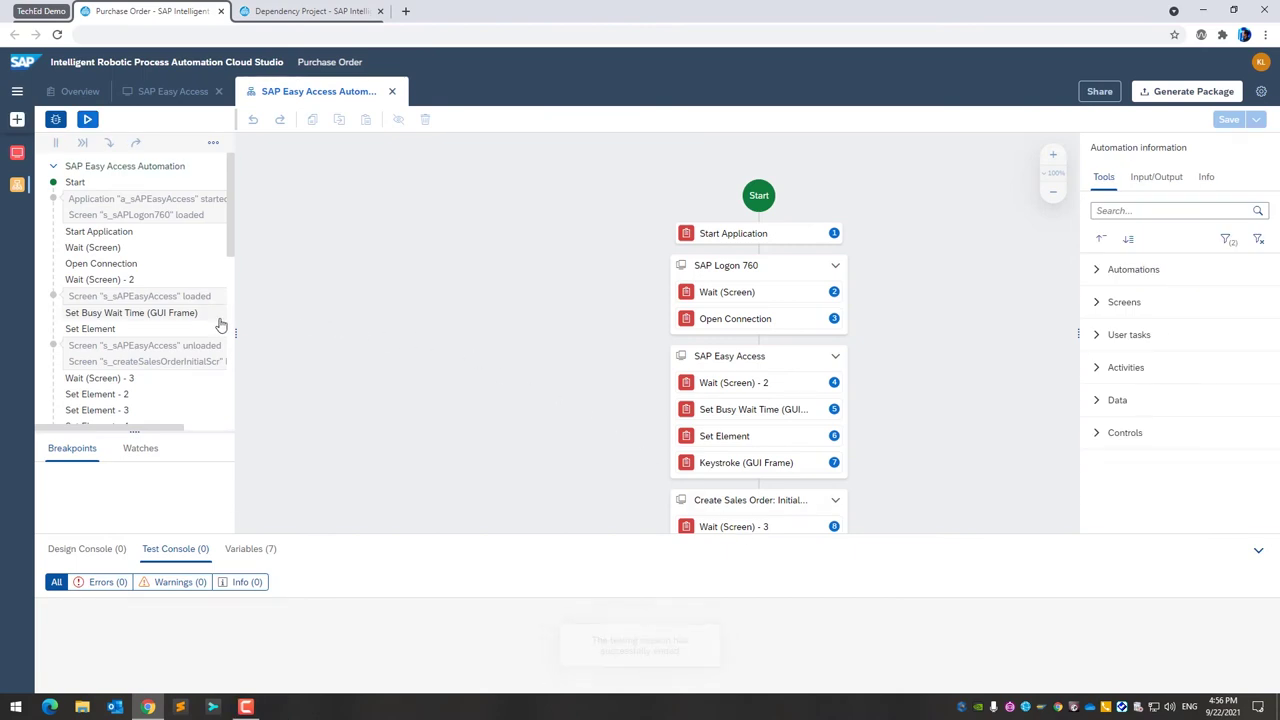
Step: Review the executed activities in the test trace and hide its application and screen events
scroll(220, 325, "down", 1)
scroll(220, 325, "down", 10)
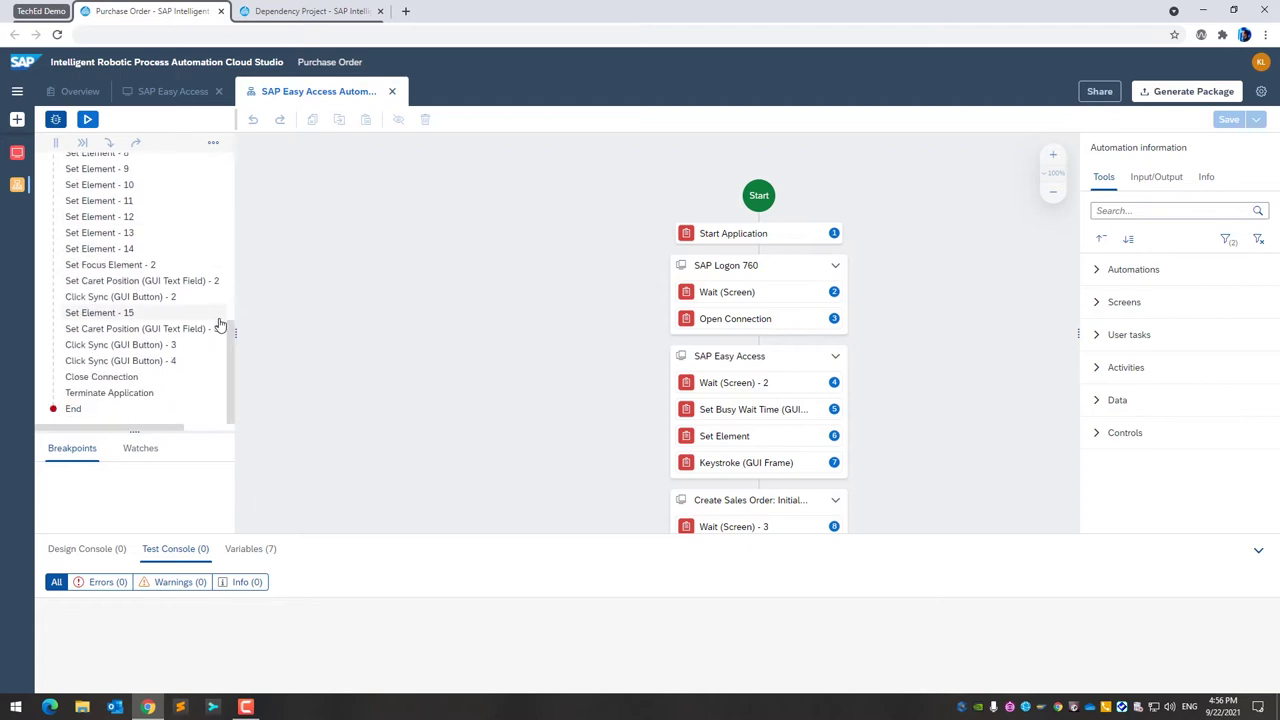
scroll(220, 325, "up", 5)
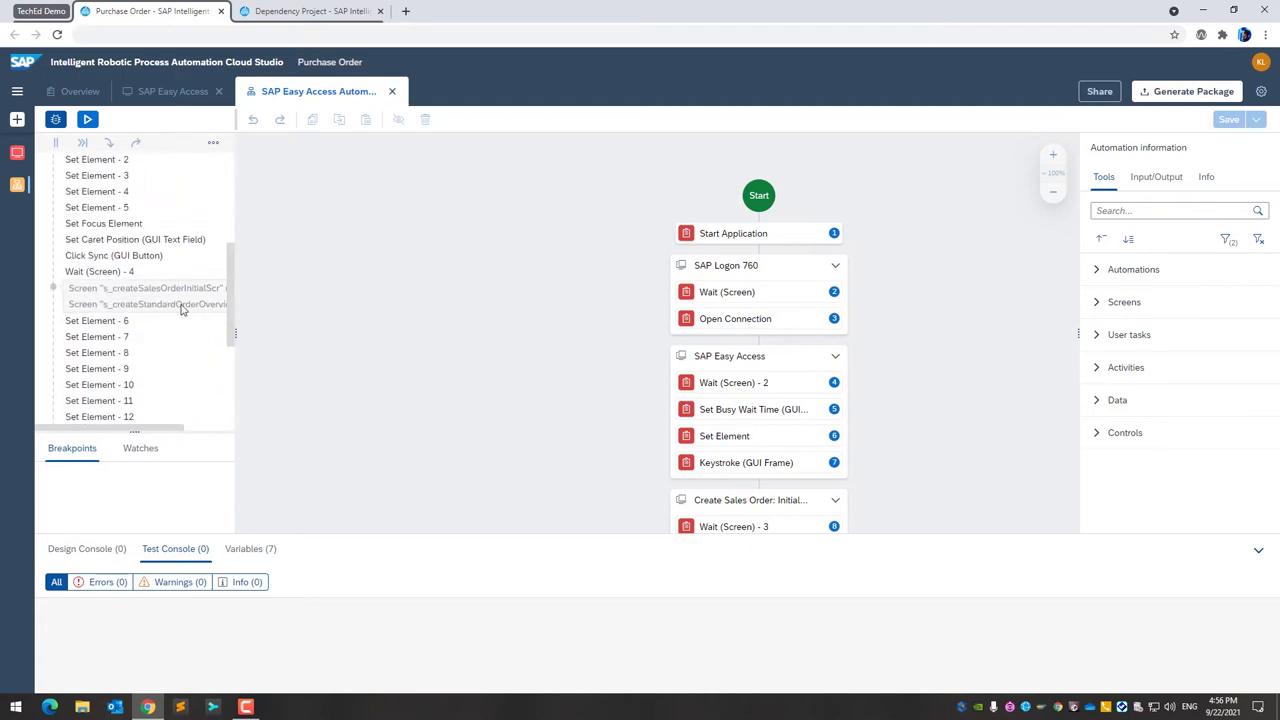
left_click(213, 143)
left_click(205, 165)
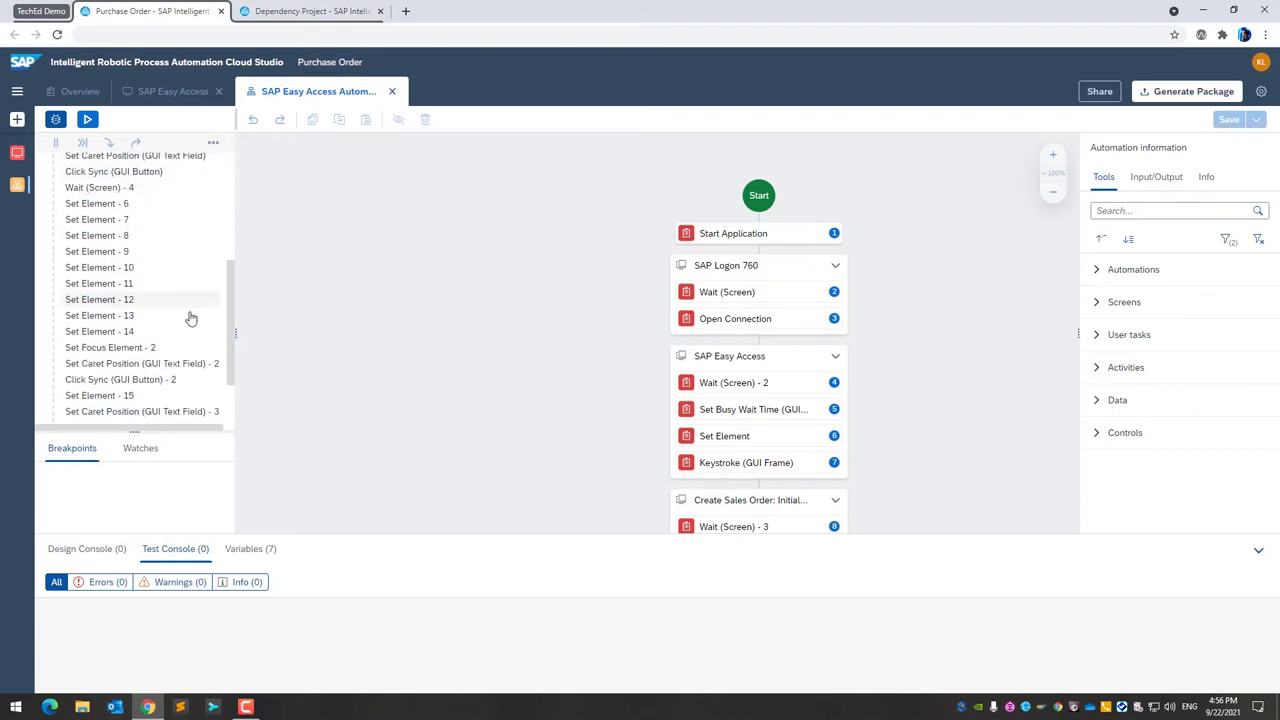
Step: Examine the Dependency Project's artifacts: the Purchase Order - Simplified form, the Item data type, and the Convert user input automation with its output parameter
scroll(191, 328, "up", 5)
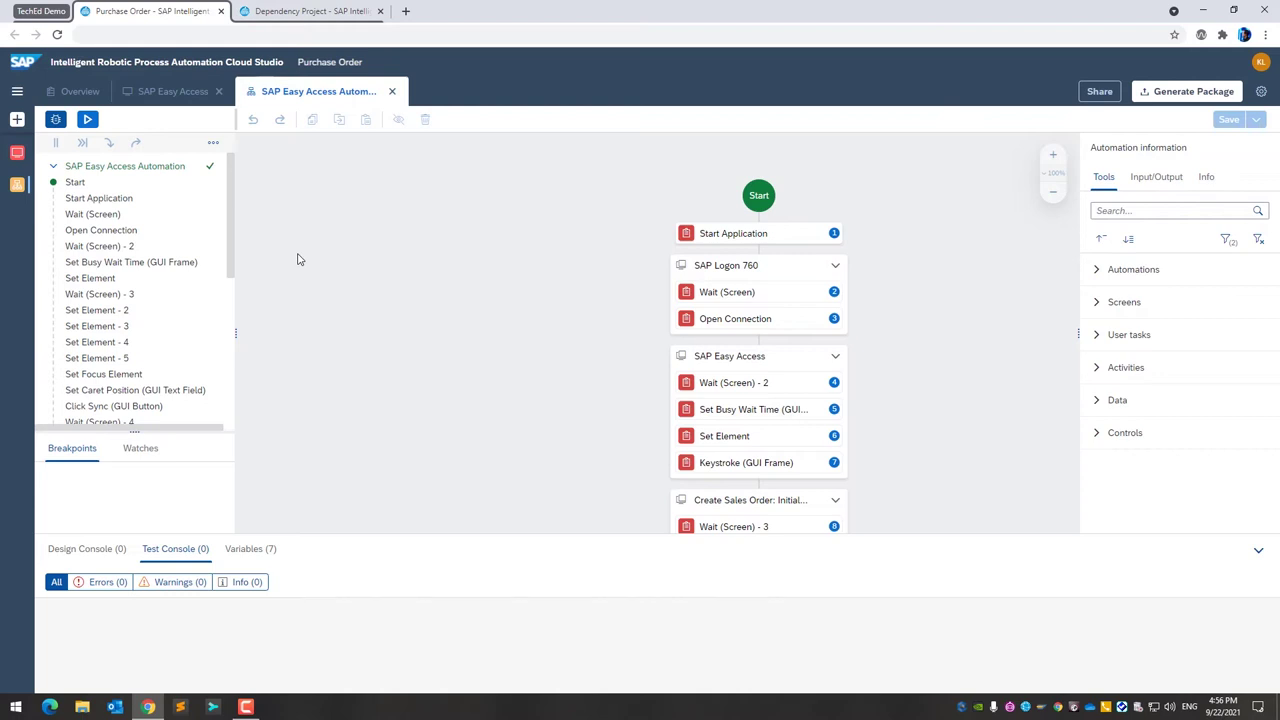
left_click(294, 13)
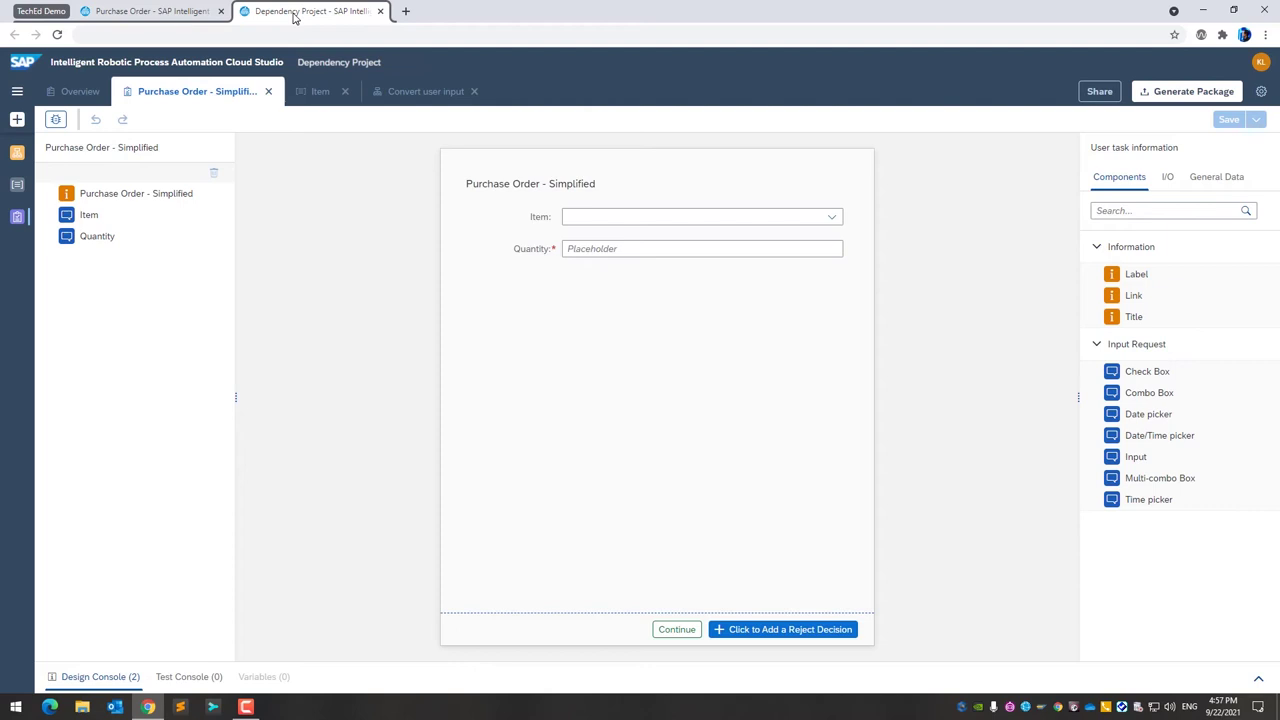
left_click(75, 91)
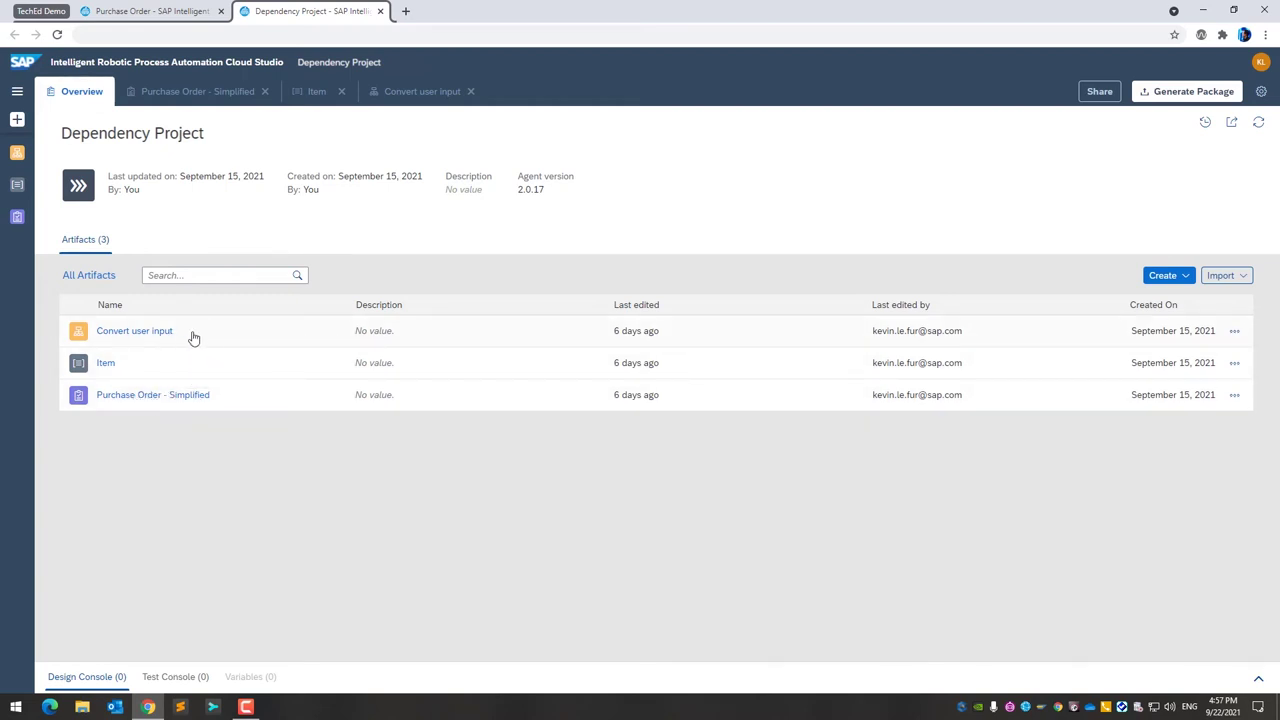
left_click(222, 95)
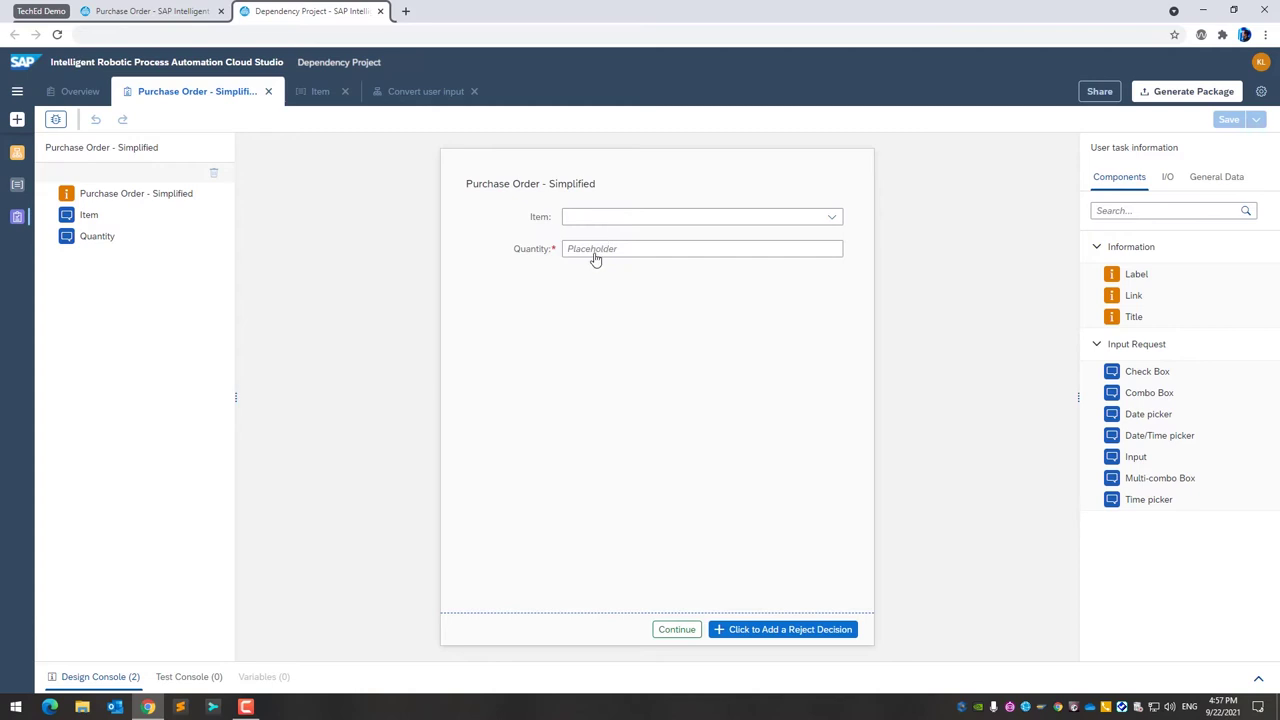
left_click(312, 93)
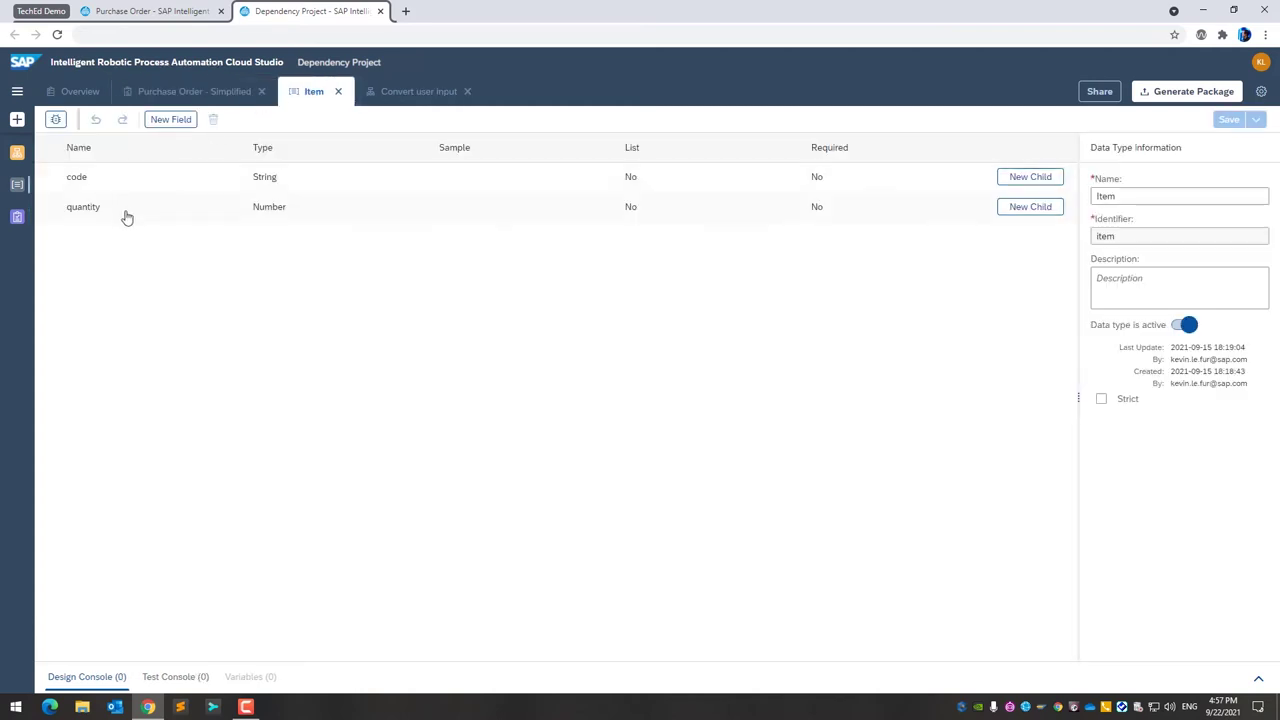
left_click(395, 93)
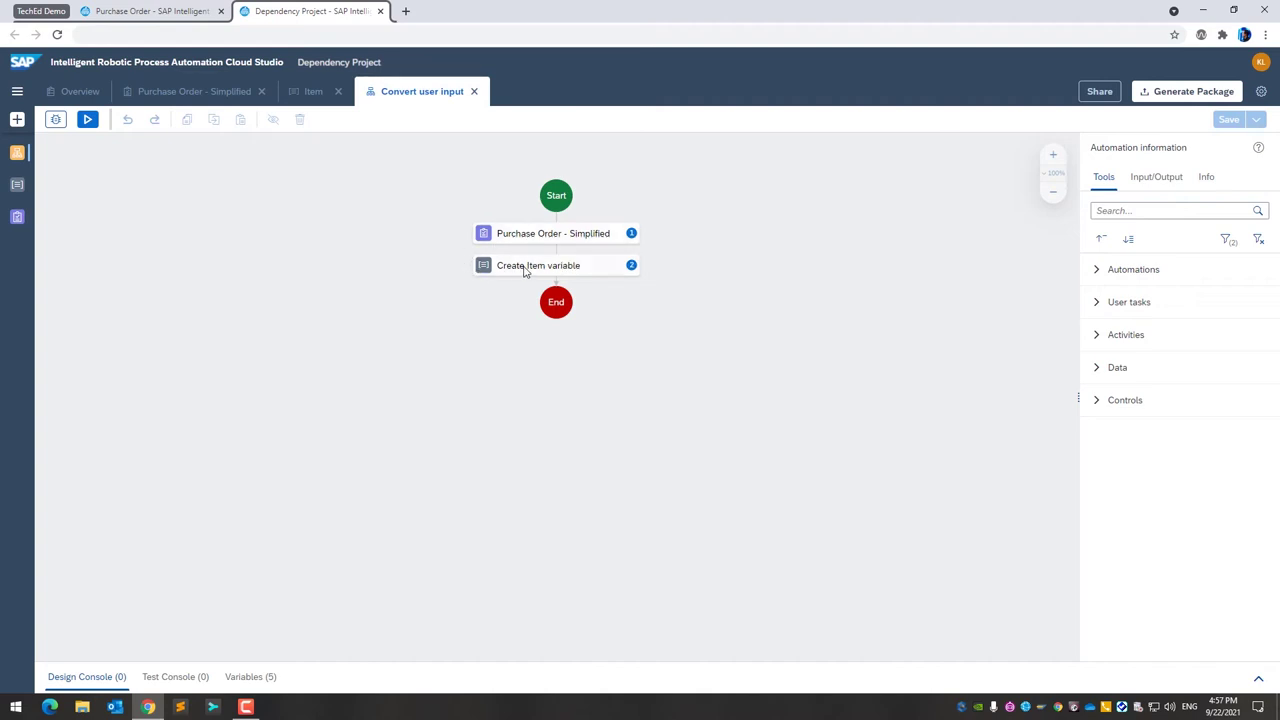
left_click(557, 306)
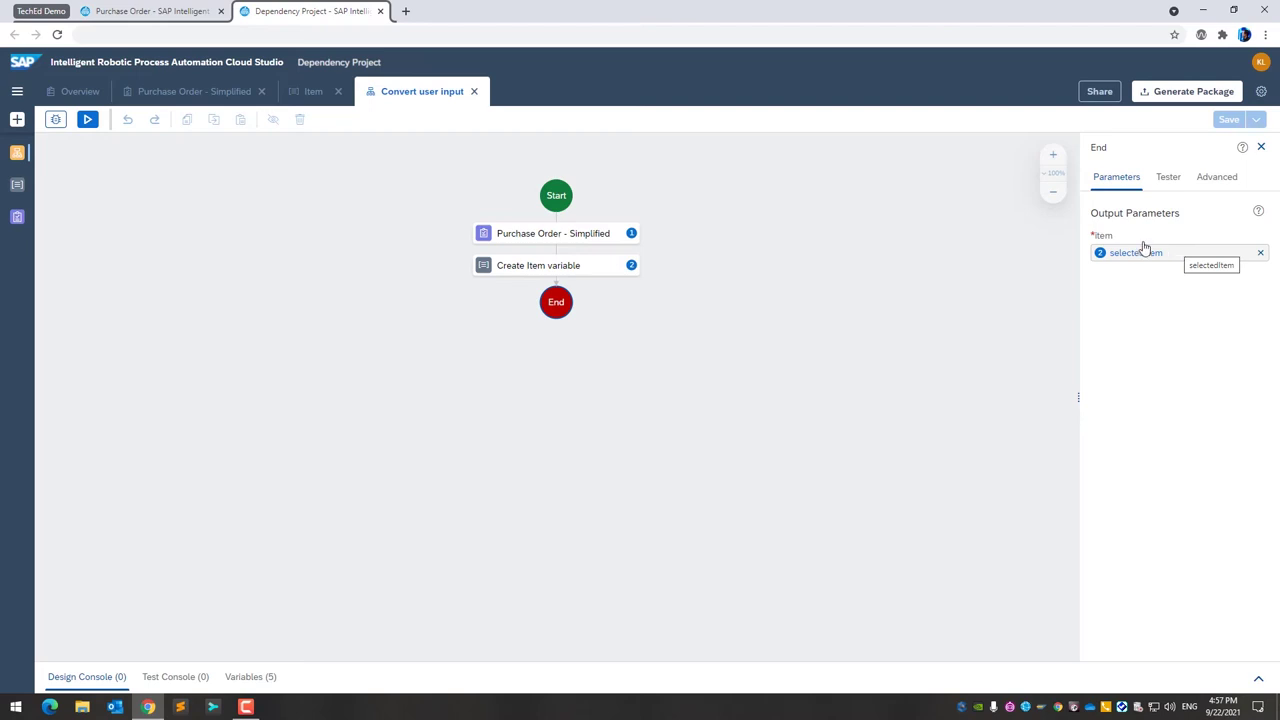
left_click(808, 218)
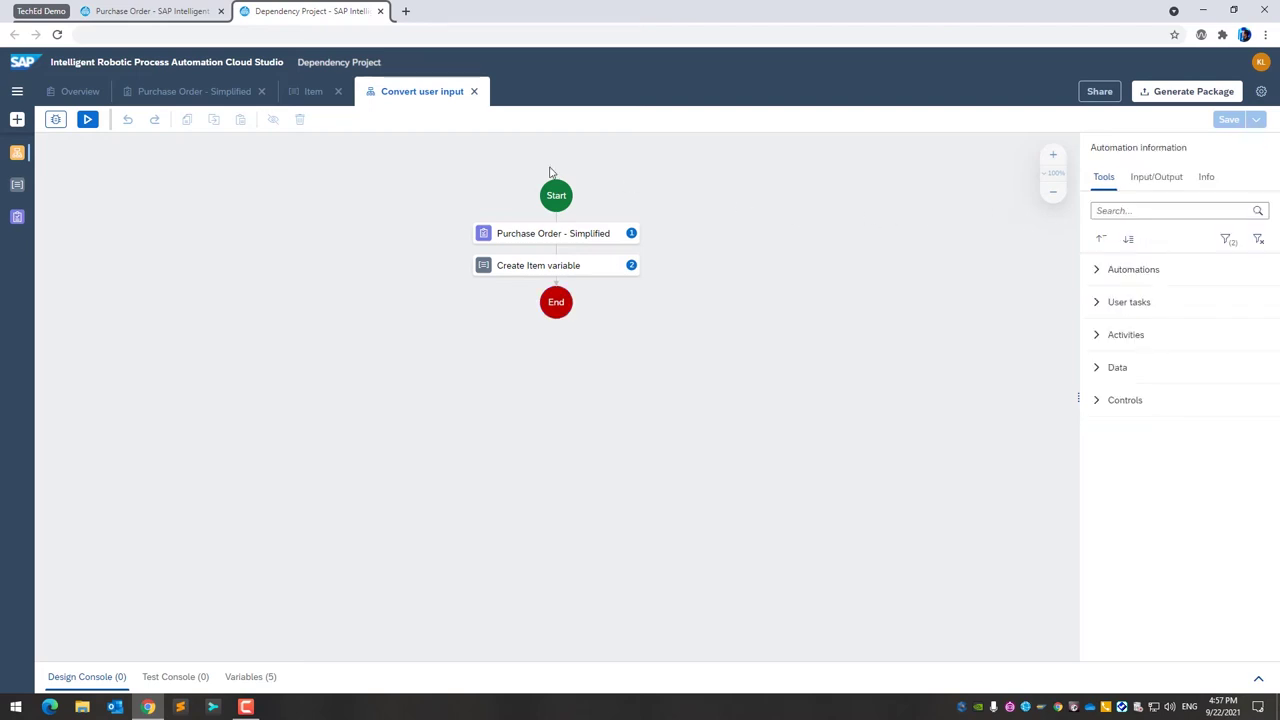
Step: Return to the Purchase Order project and inspect the automations provided by its dependencyproject dependency
left_click(167, 12)
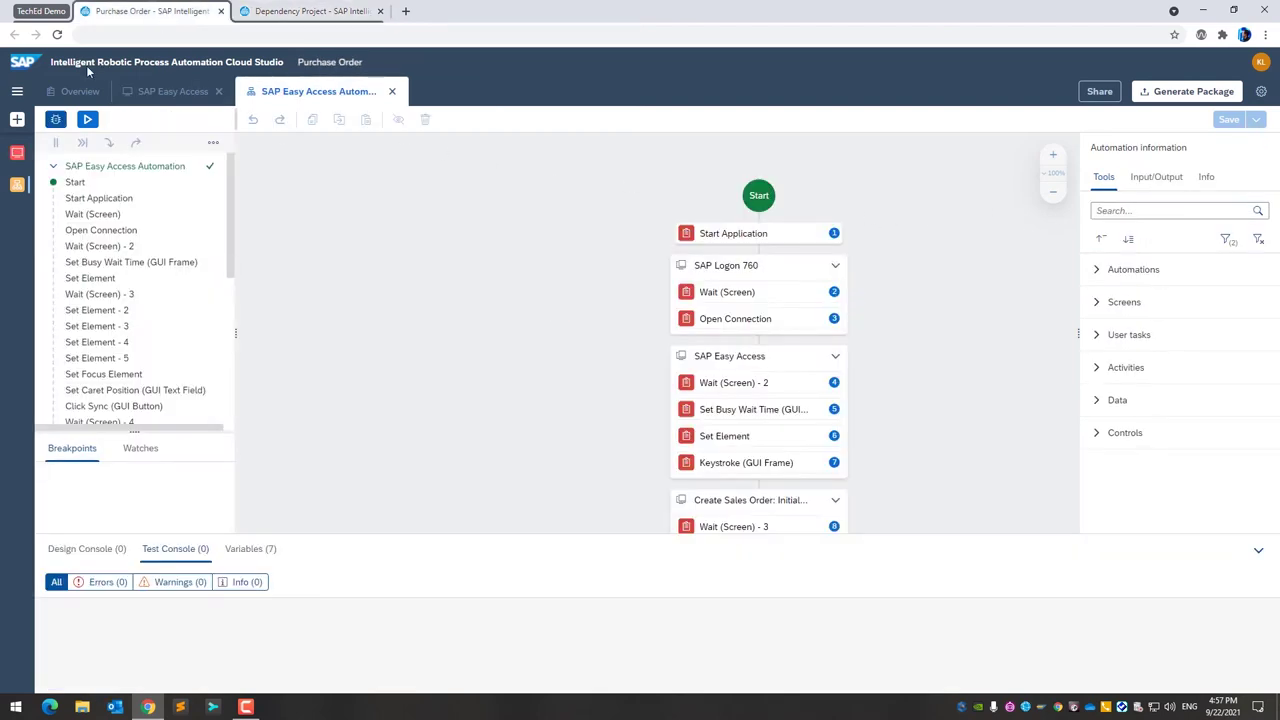
left_click(18, 91)
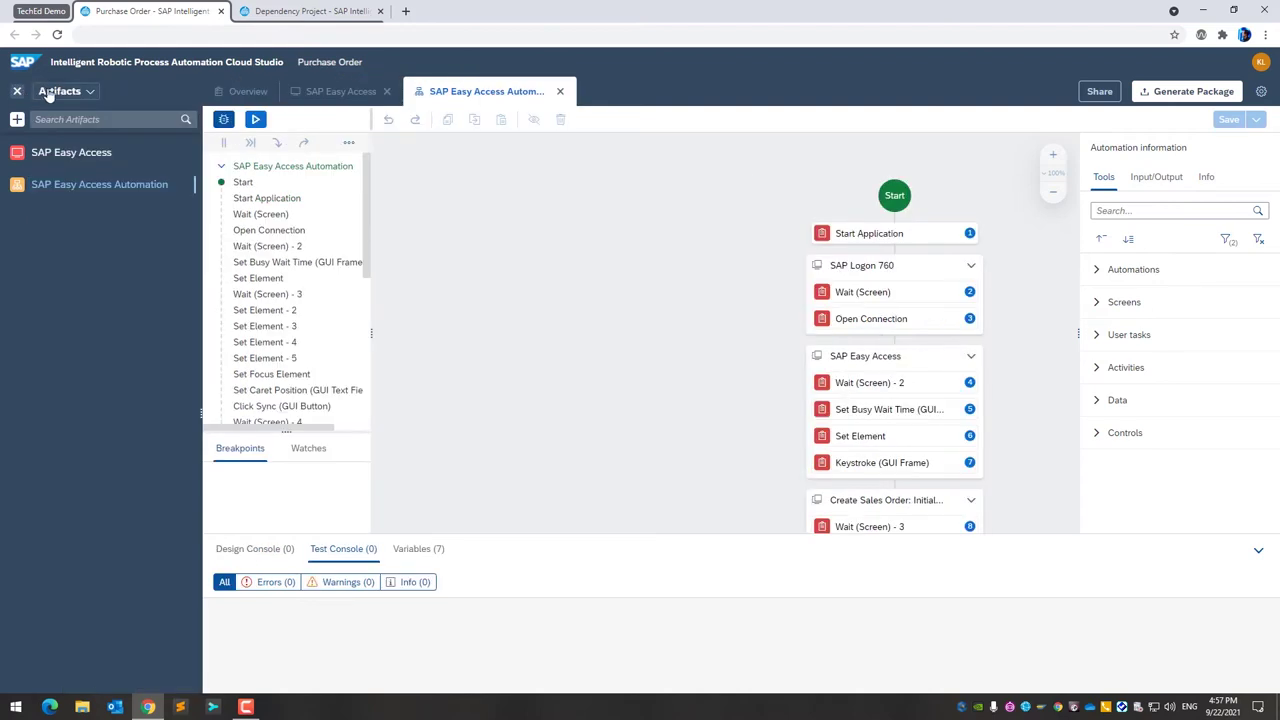
left_click(48, 92)
left_click(56, 108)
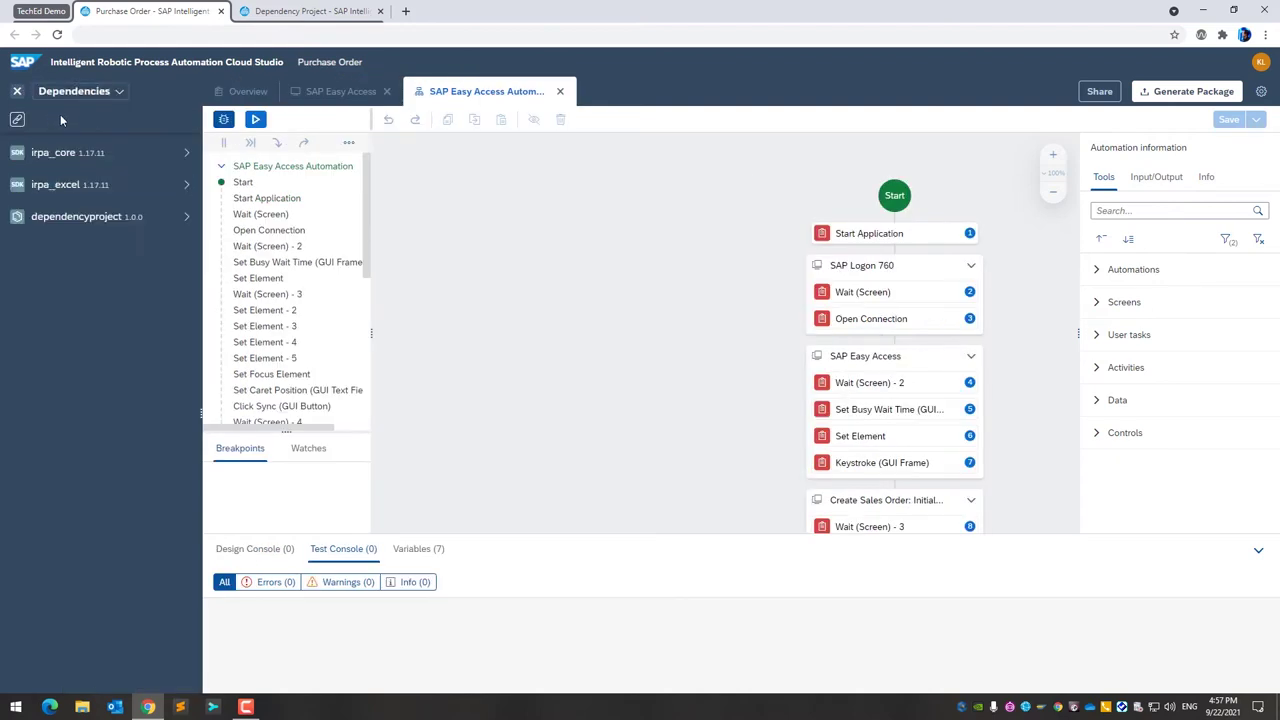
left_click(87, 216)
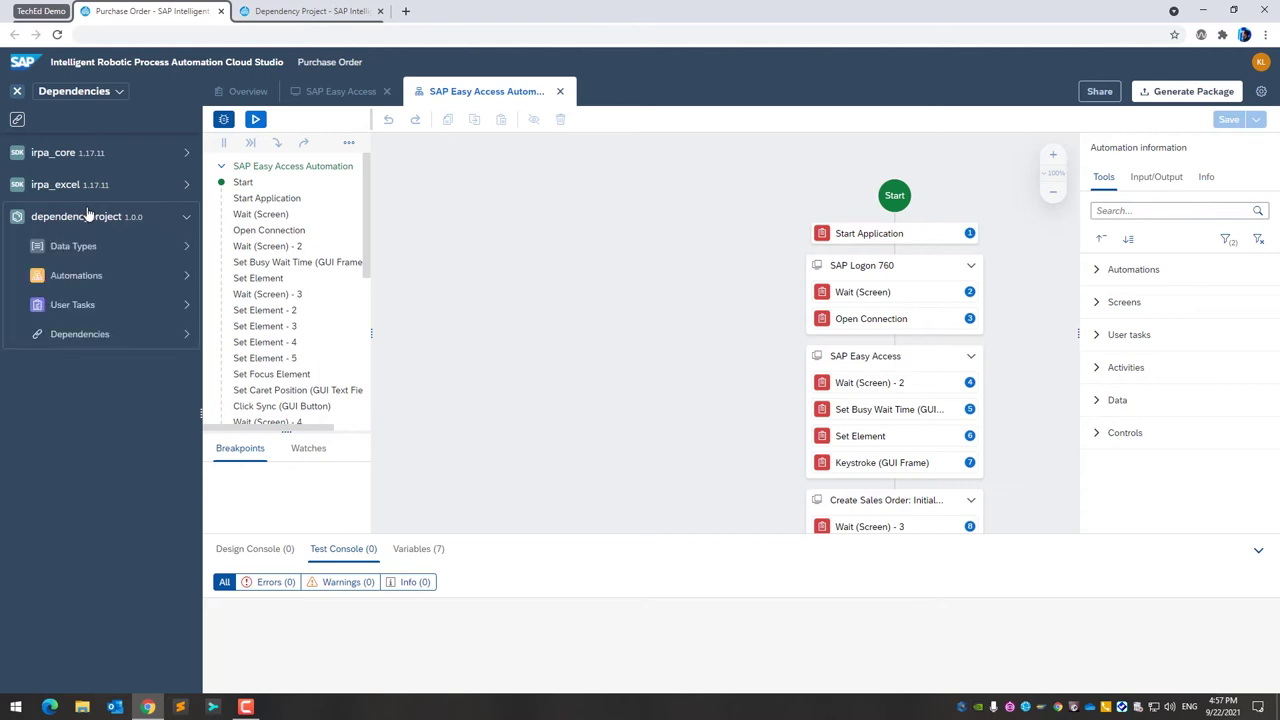
left_click(94, 277)
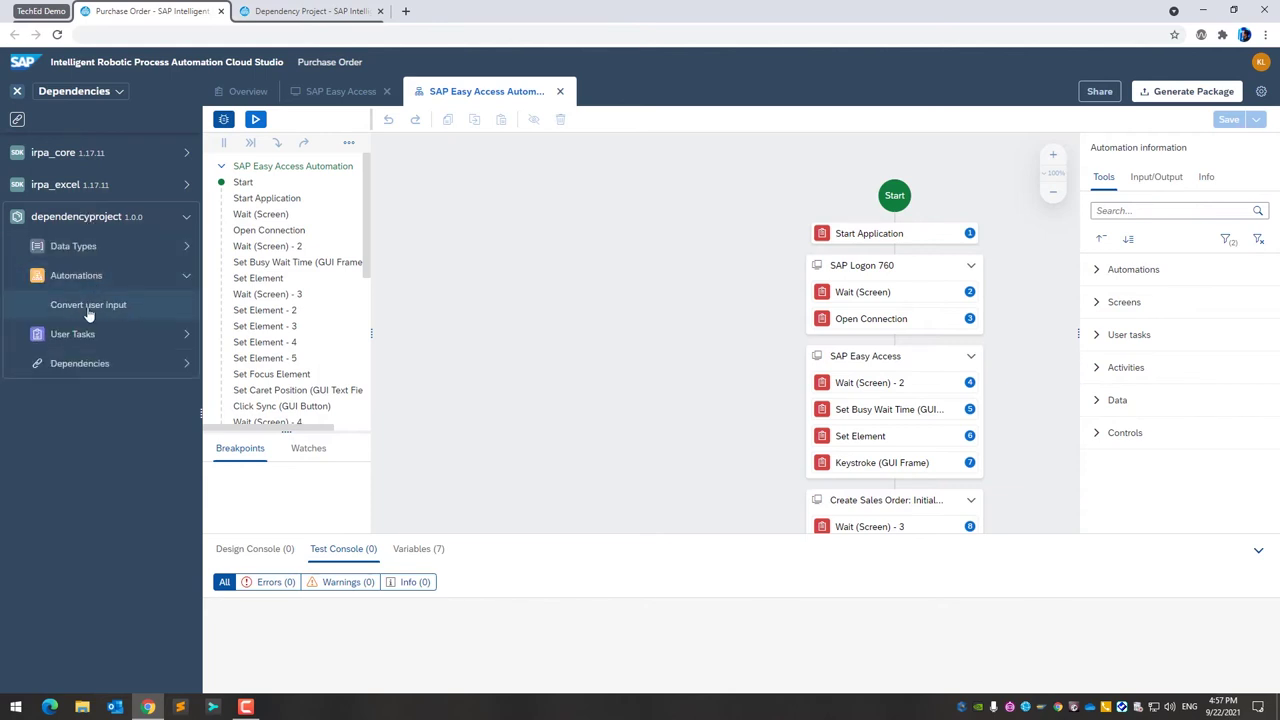
left_click(88, 92)
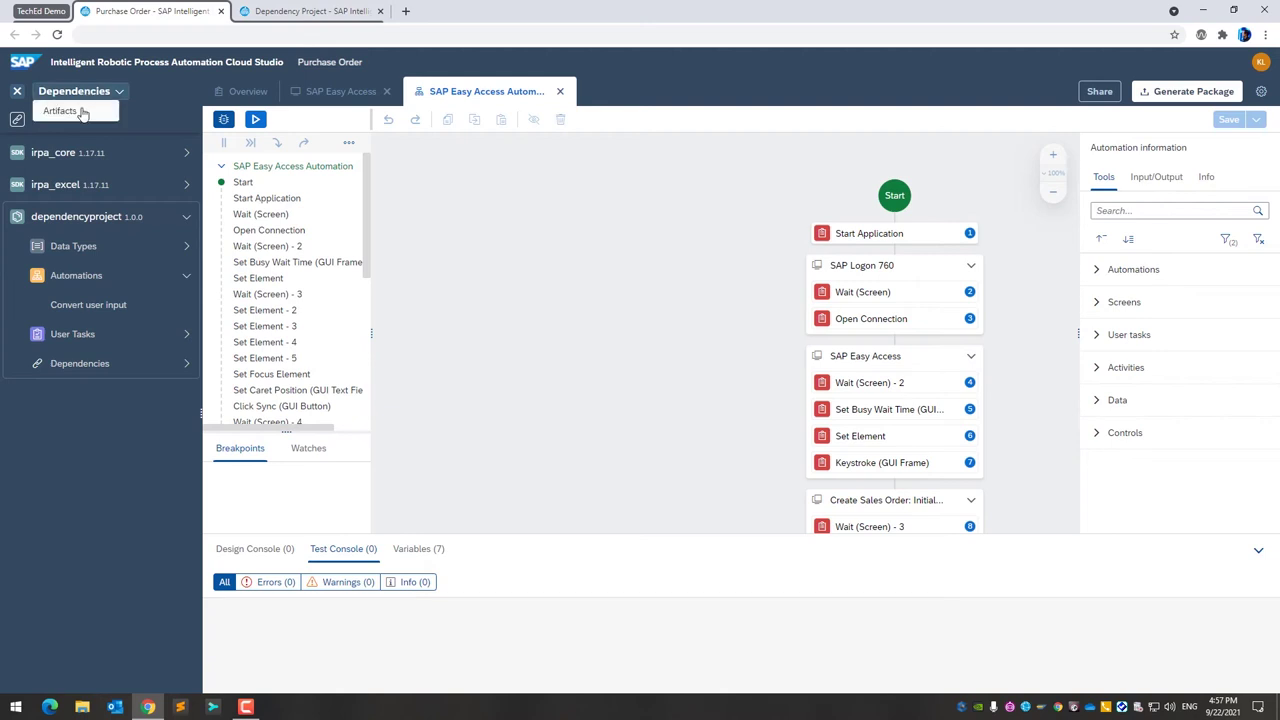
left_click(82, 112)
left_click(18, 92)
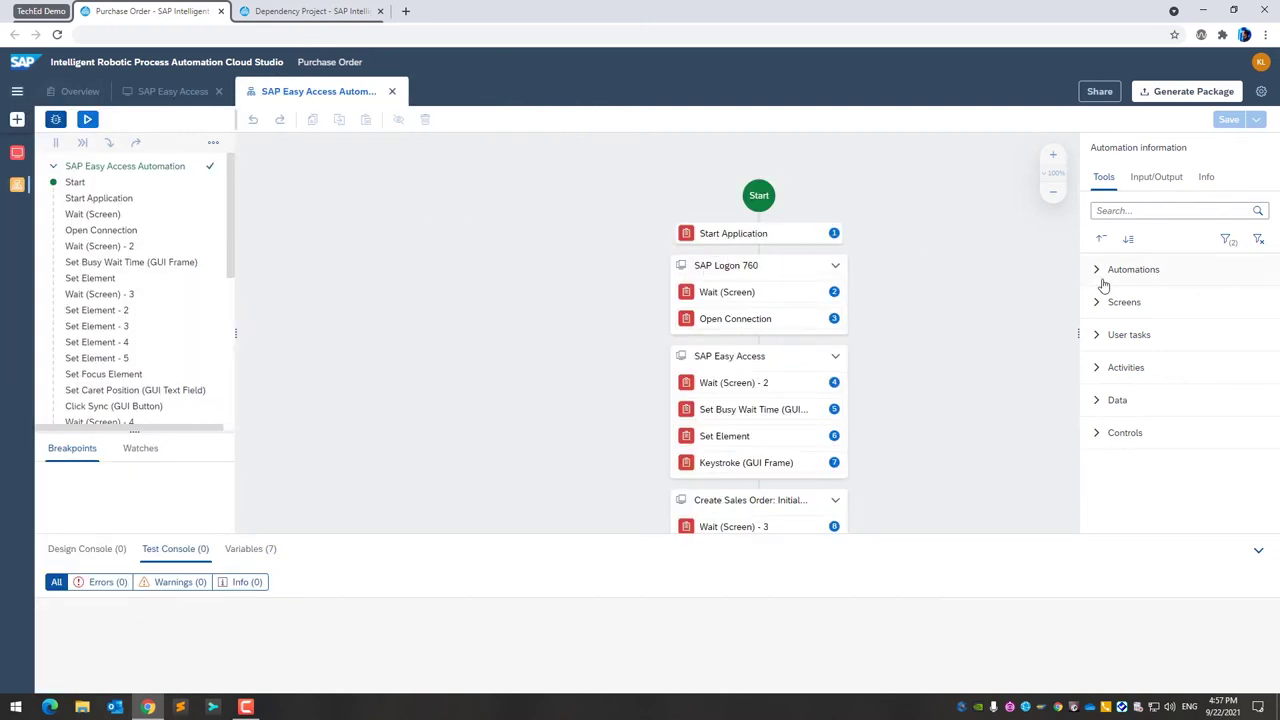
Step: Add the Convert user input automation between Start and Start Application, and check its output parameter
left_click(1140, 282)
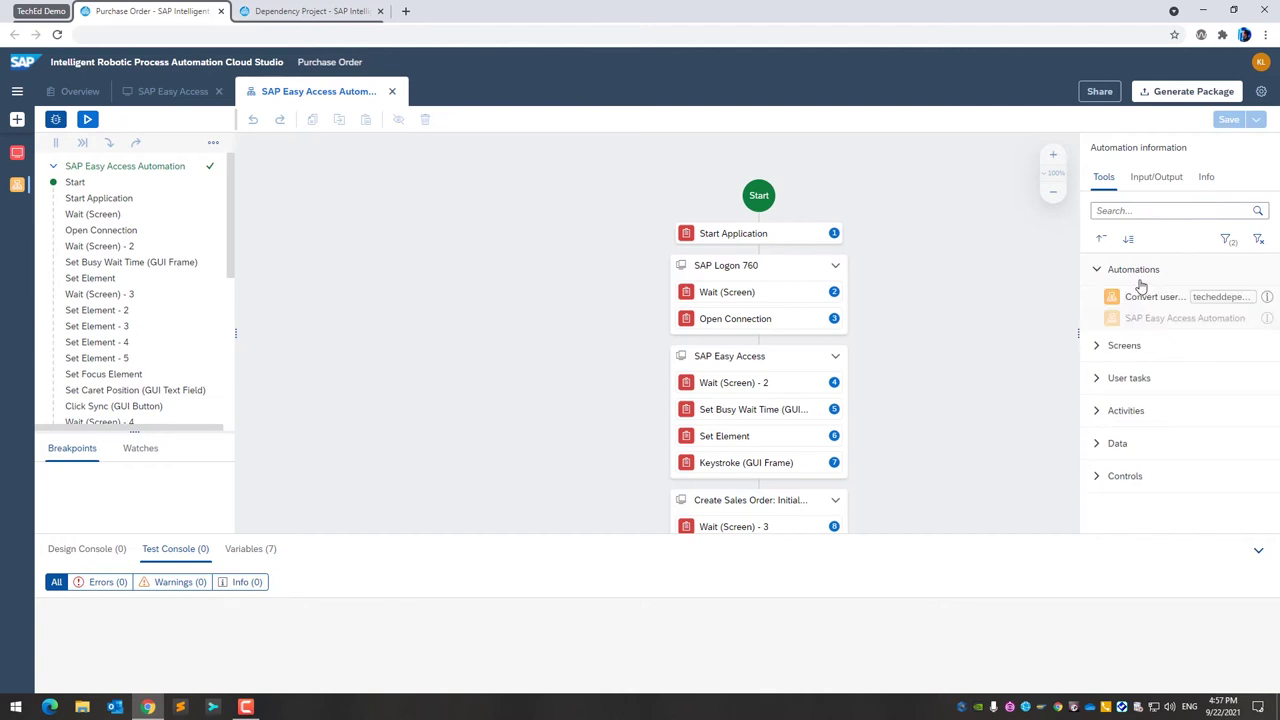
left_click_drag(1143, 294, 747, 218)
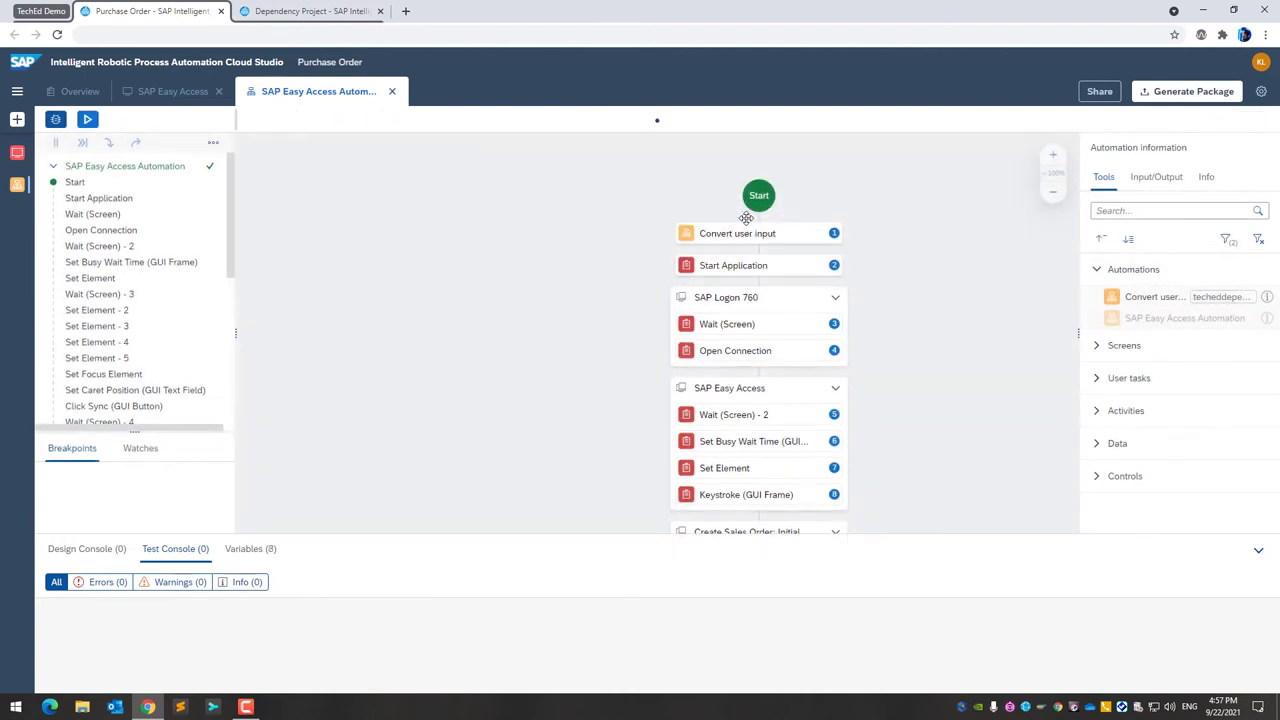
left_click(765, 235)
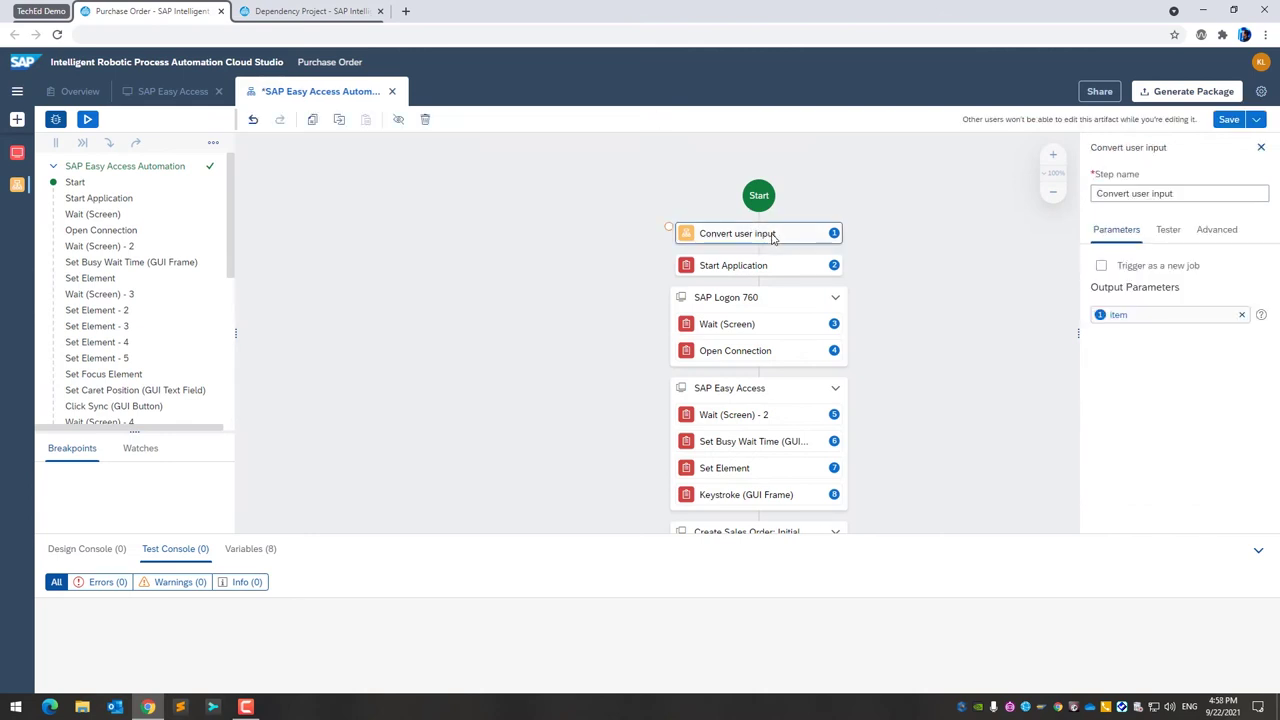
left_click(898, 302)
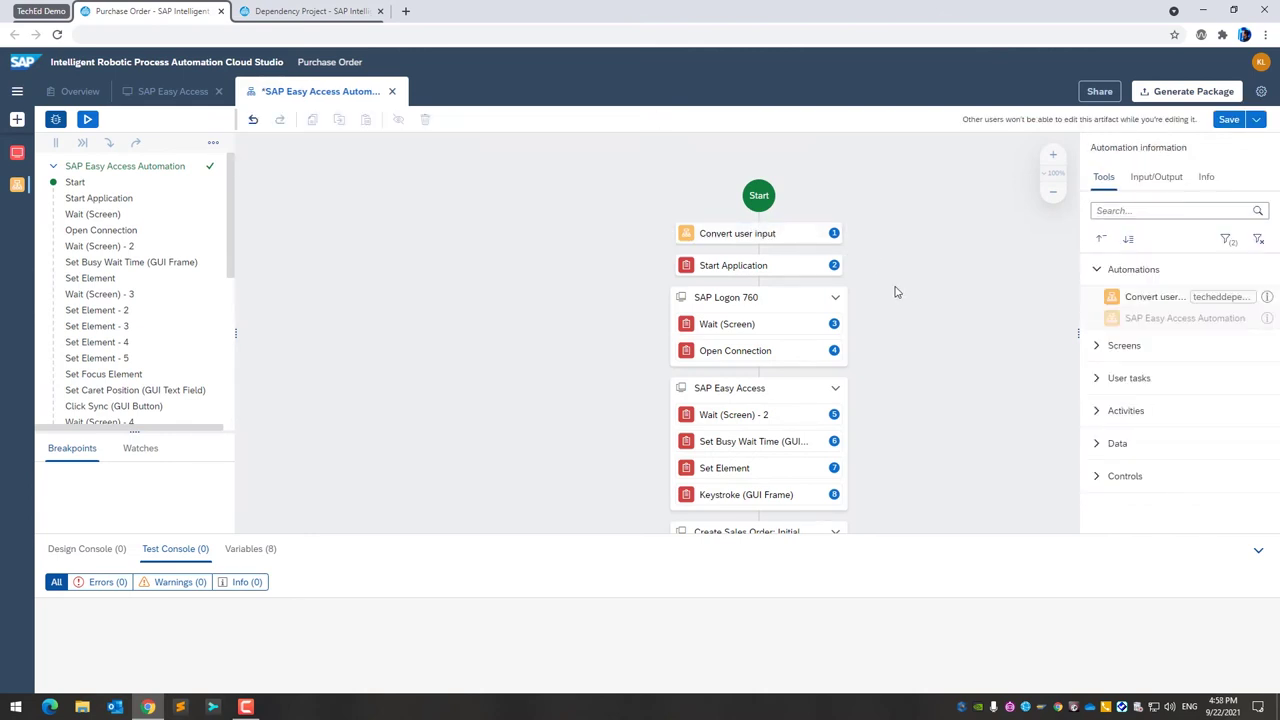
left_click(800, 240)
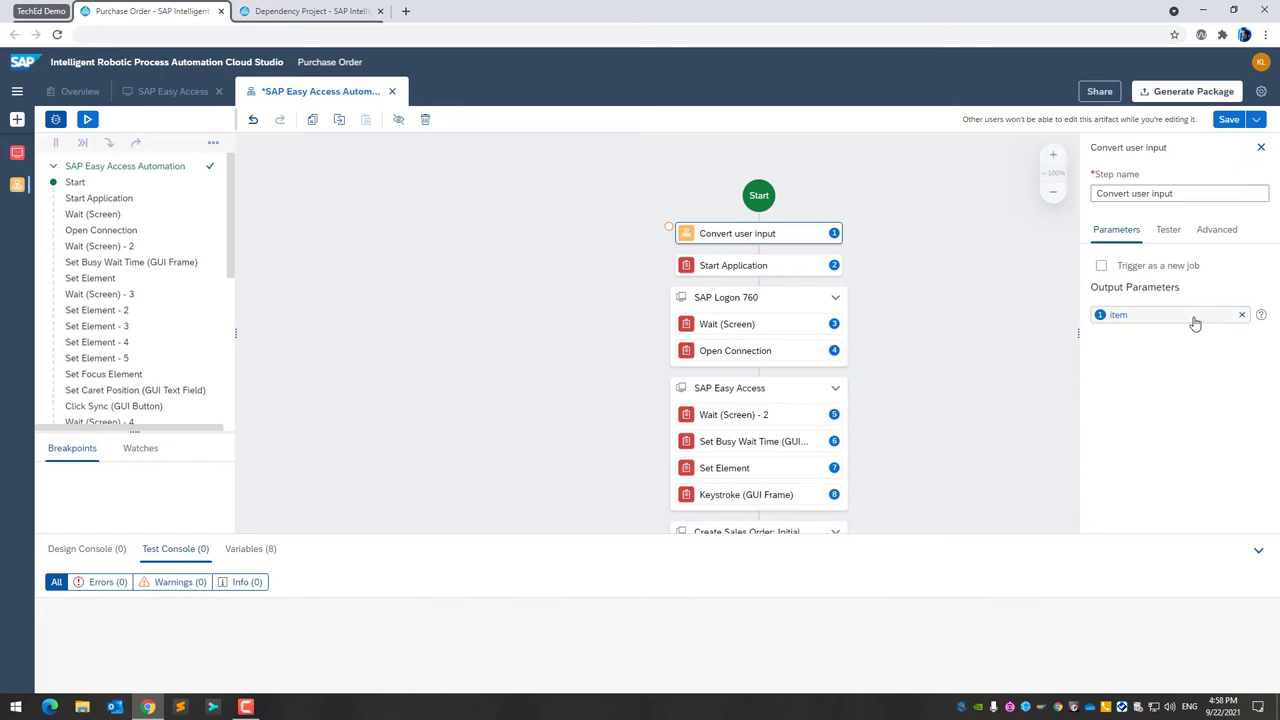
Step: Set the value of the Set Element - 10 step in the Create Standard Order screen to the item.code variable
scroll(912, 332, "down", 5)
scroll(912, 332, "down", 5)
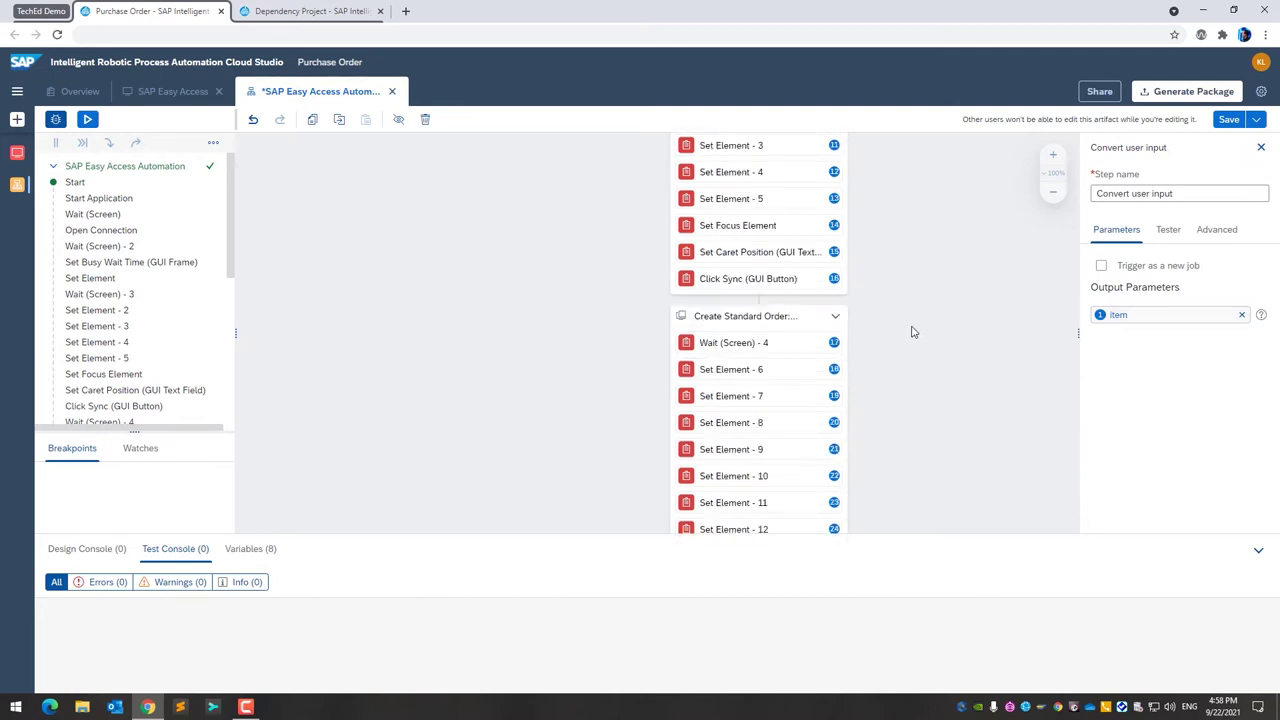
left_click(768, 332)
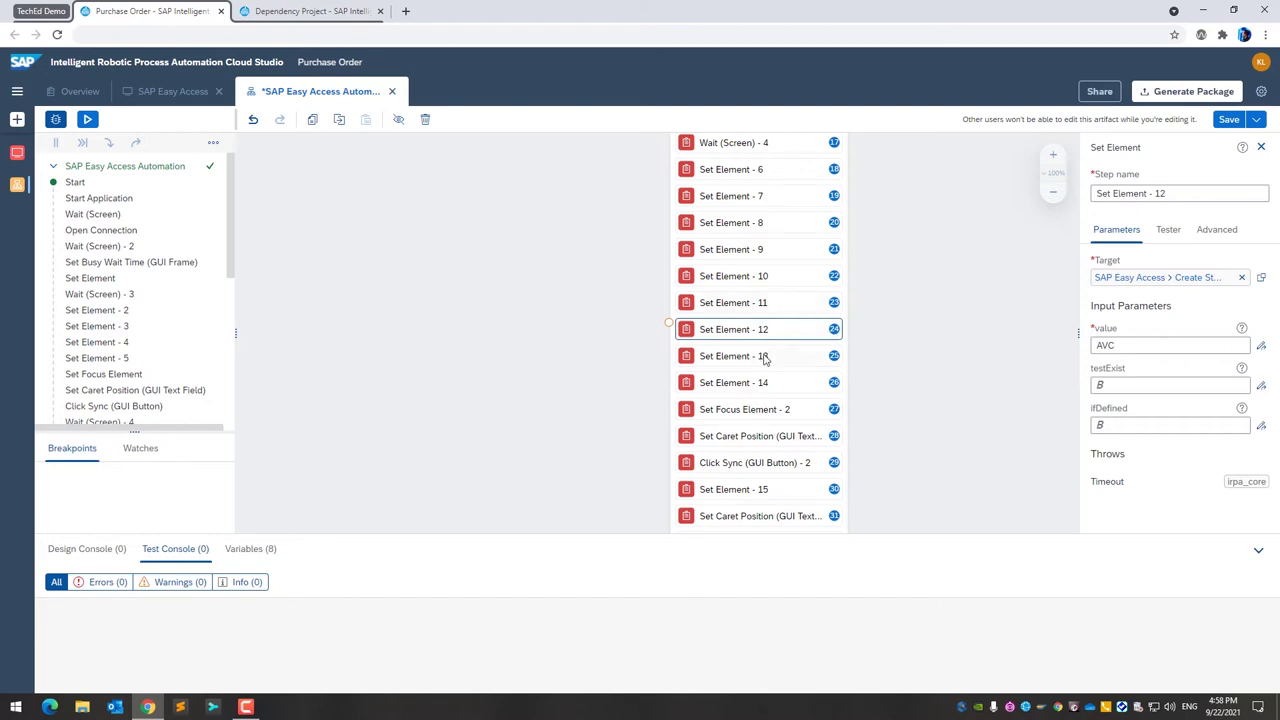
left_click(768, 310)
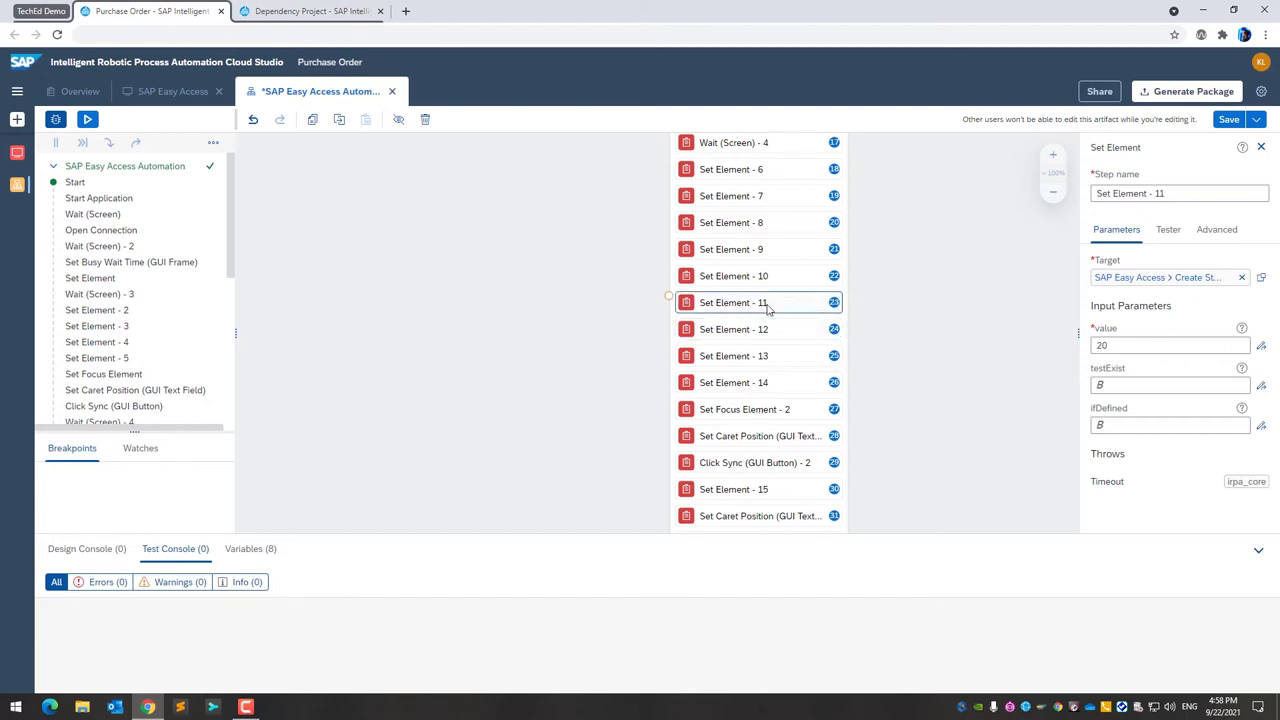
left_click(773, 288)
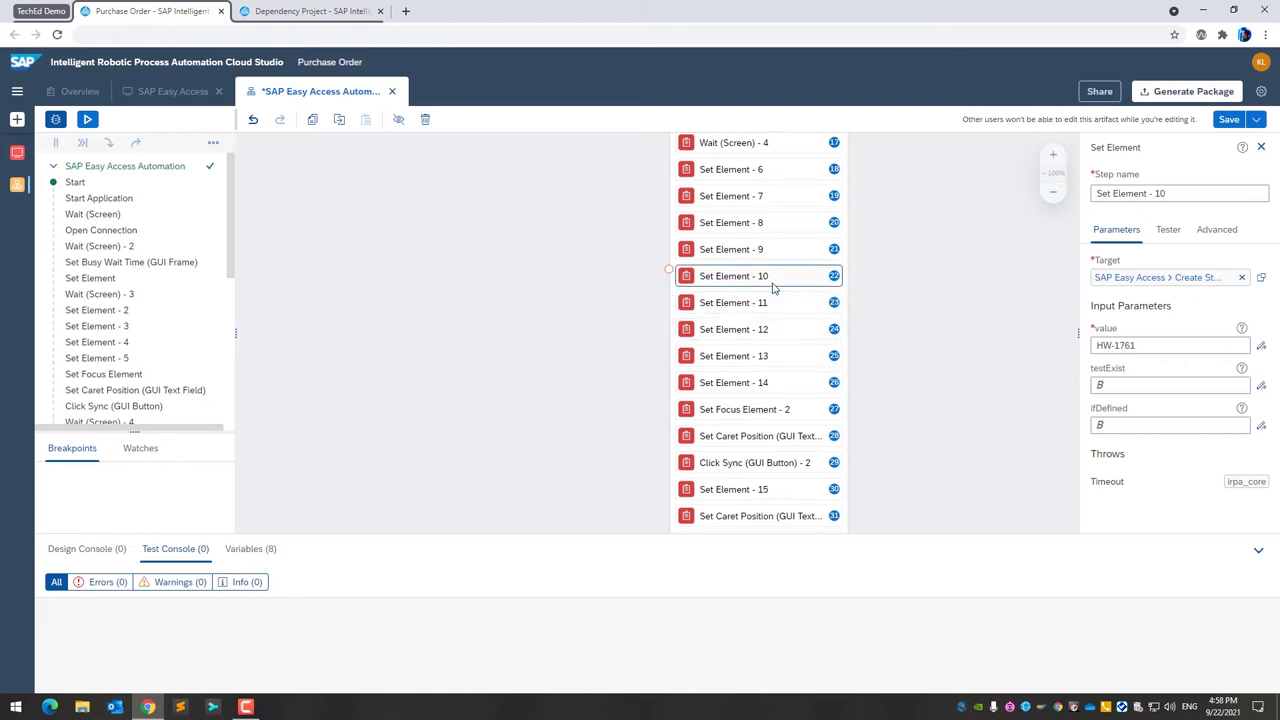
left_click(1177, 345)
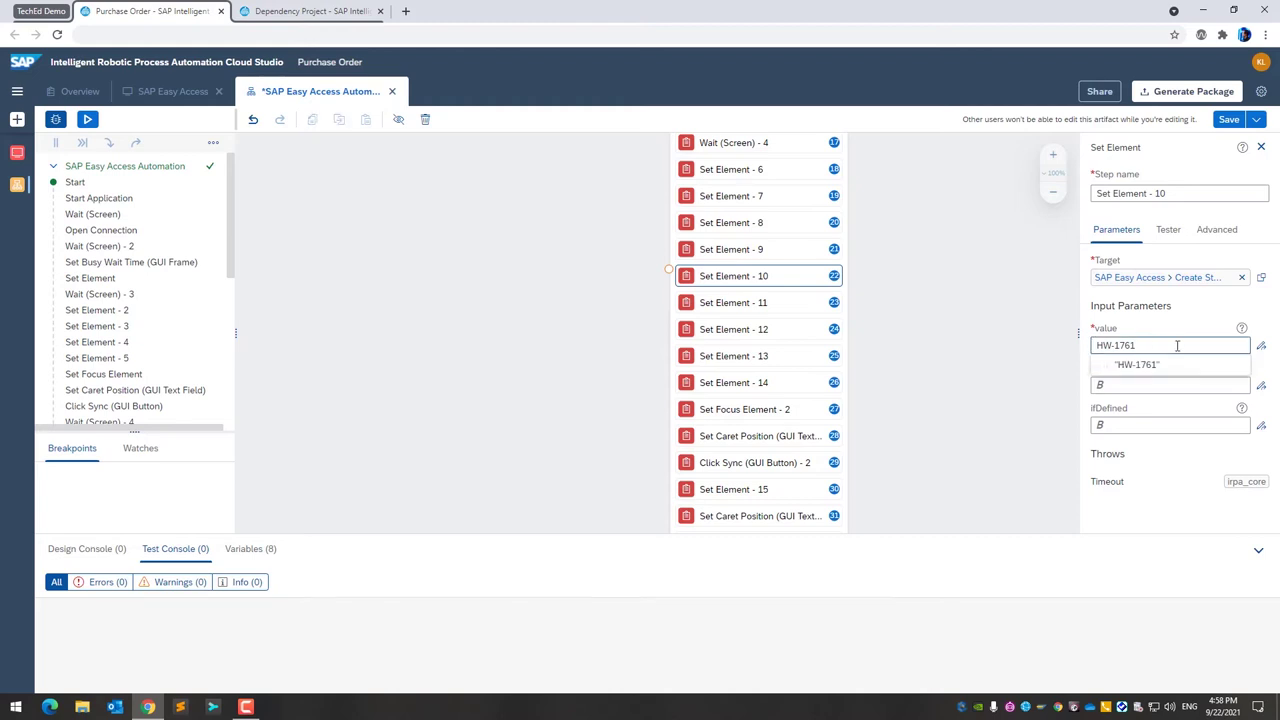
key("ctrl+a")
key("BackSpace")
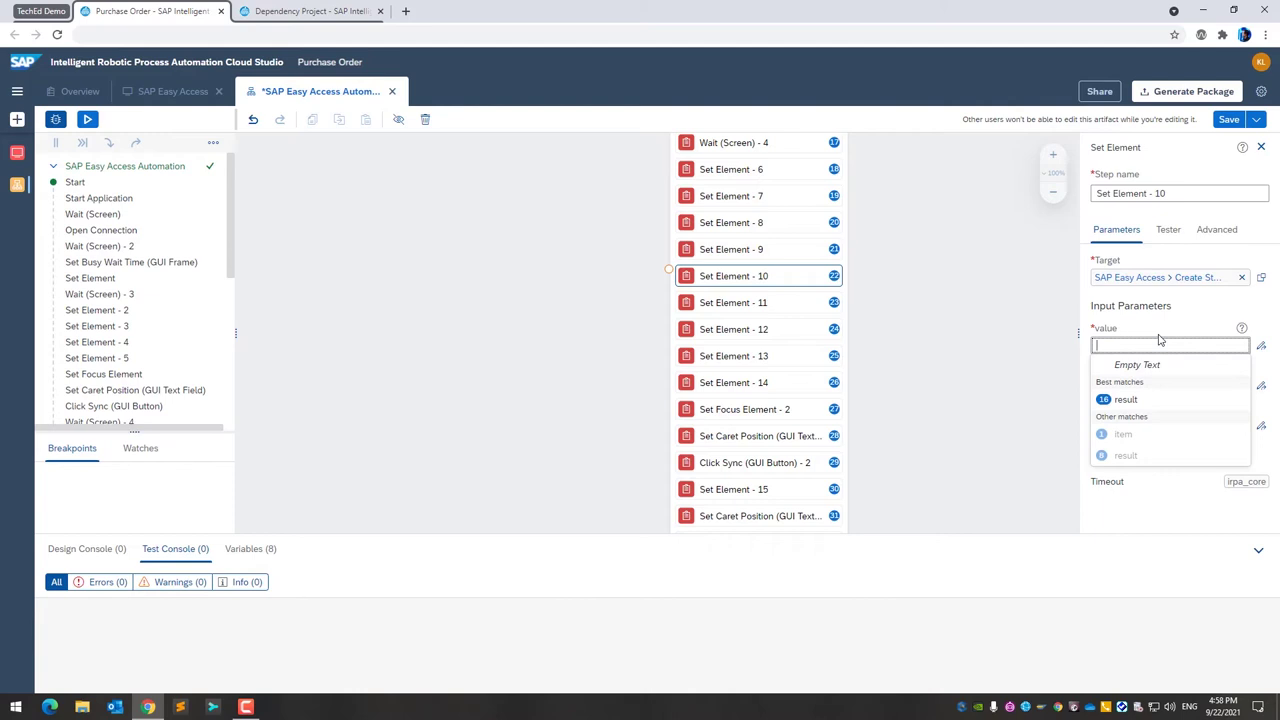
type("ite")
key("Down")
key("Down")
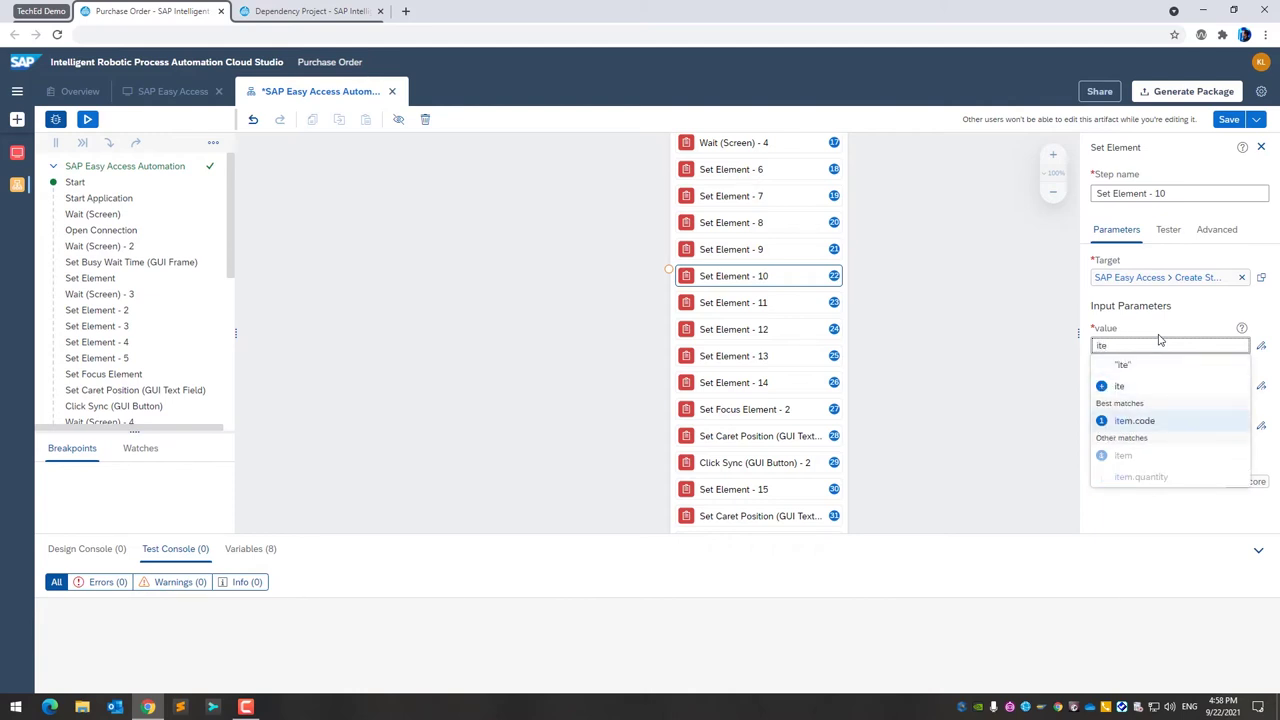
left_click(1150, 420)
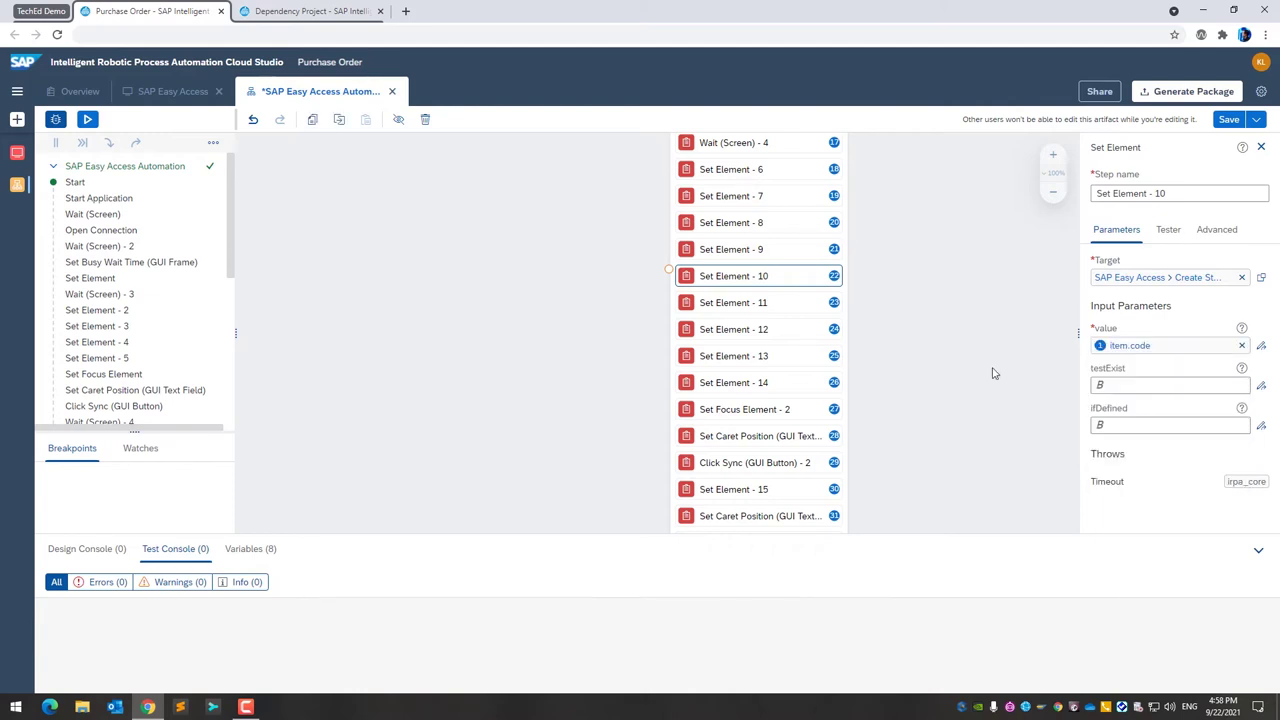
Step: Try to assign the item variable's quantity field directly as the value of the Set Element - 11 step
left_click(772, 313)
left_click(1134, 345)
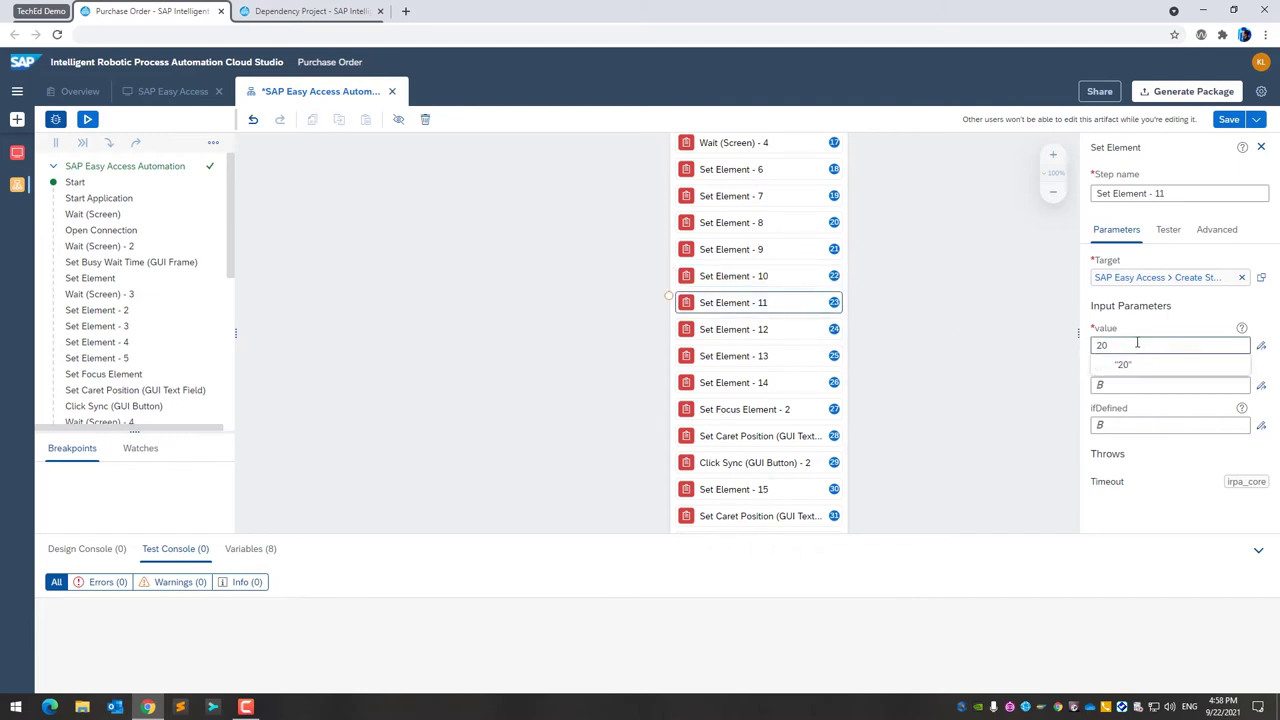
key("BackSpace")
key("BackSpace")
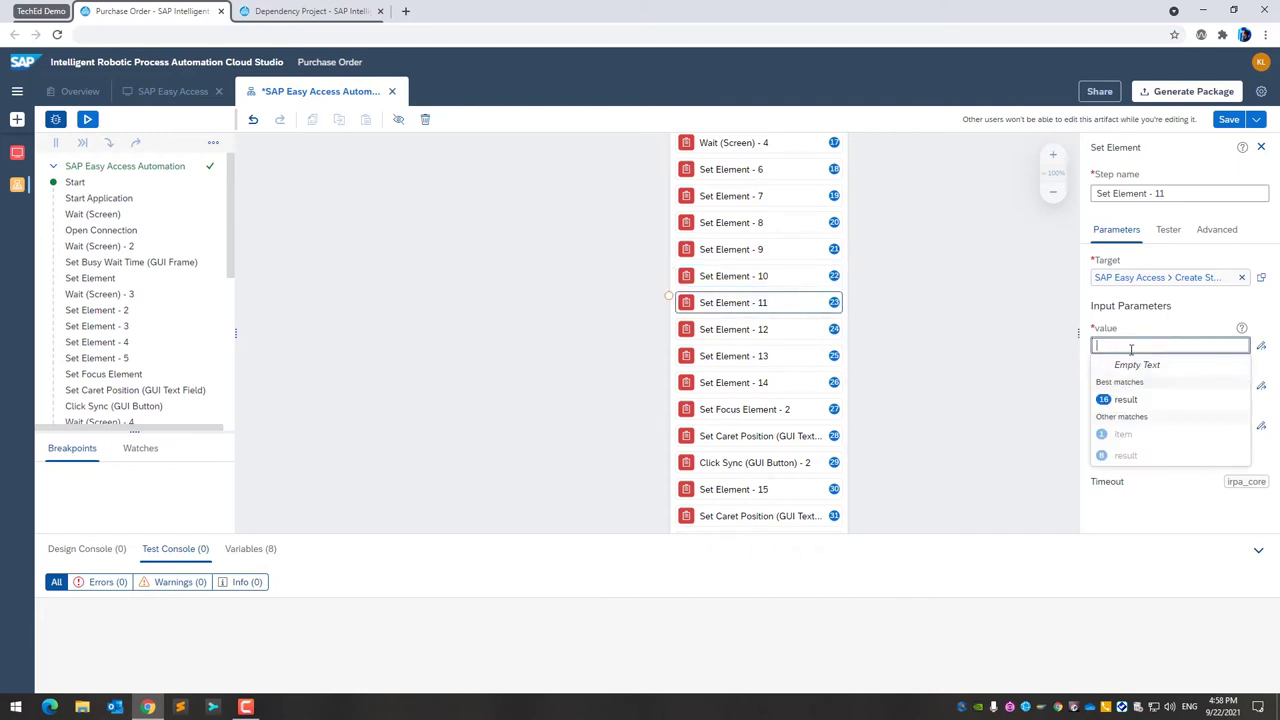
type("item")
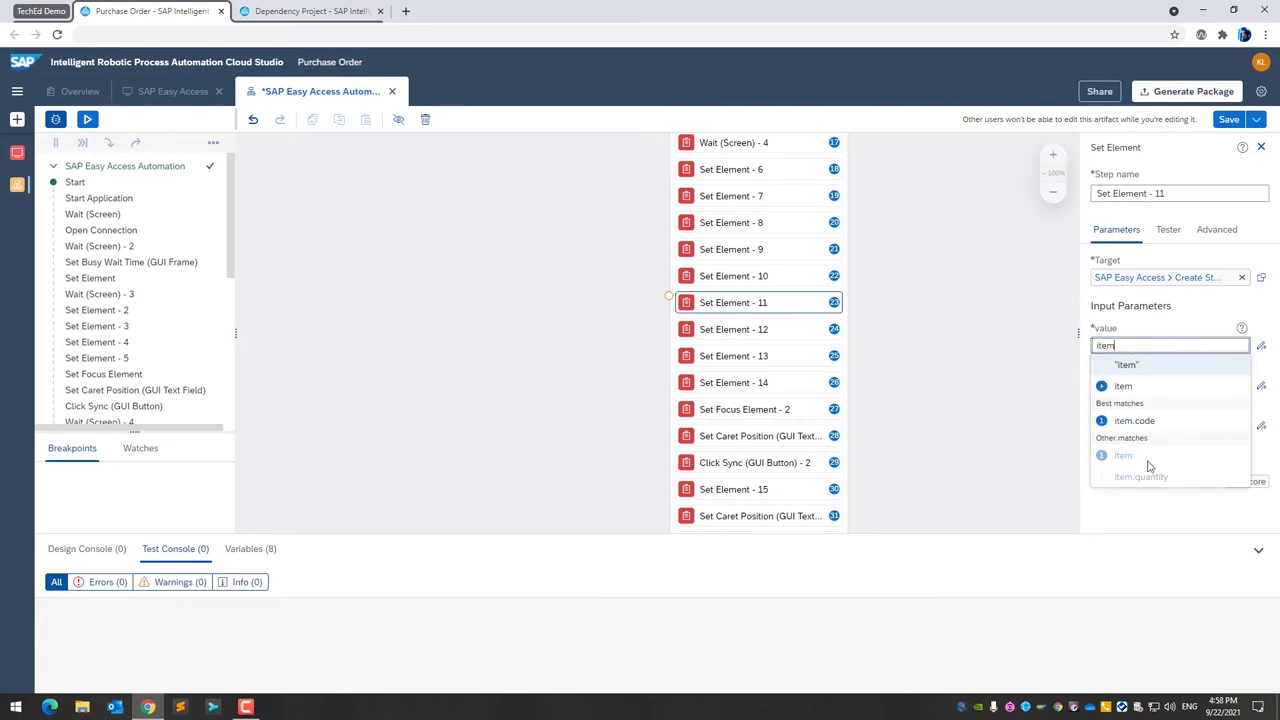
type(".")
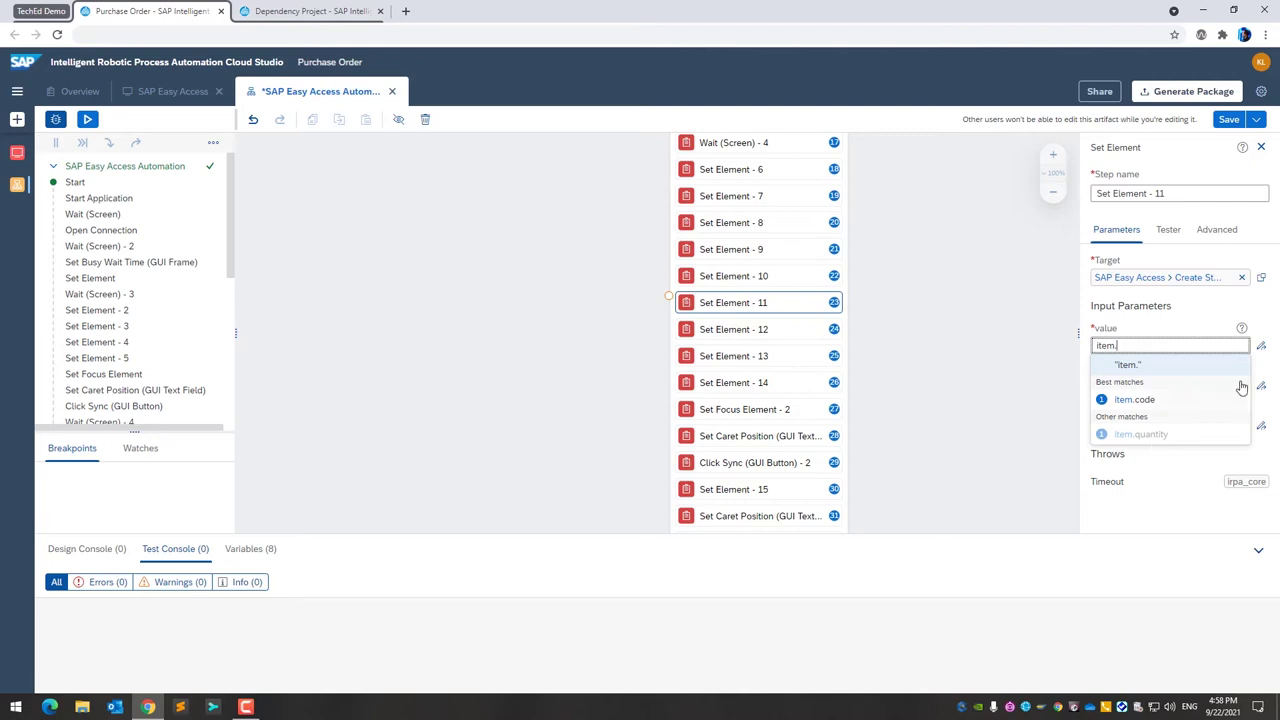
Step: Set the value expression of the Set Element - 11 step to Step1.item.quantity.toString()
left_click(1263, 350)
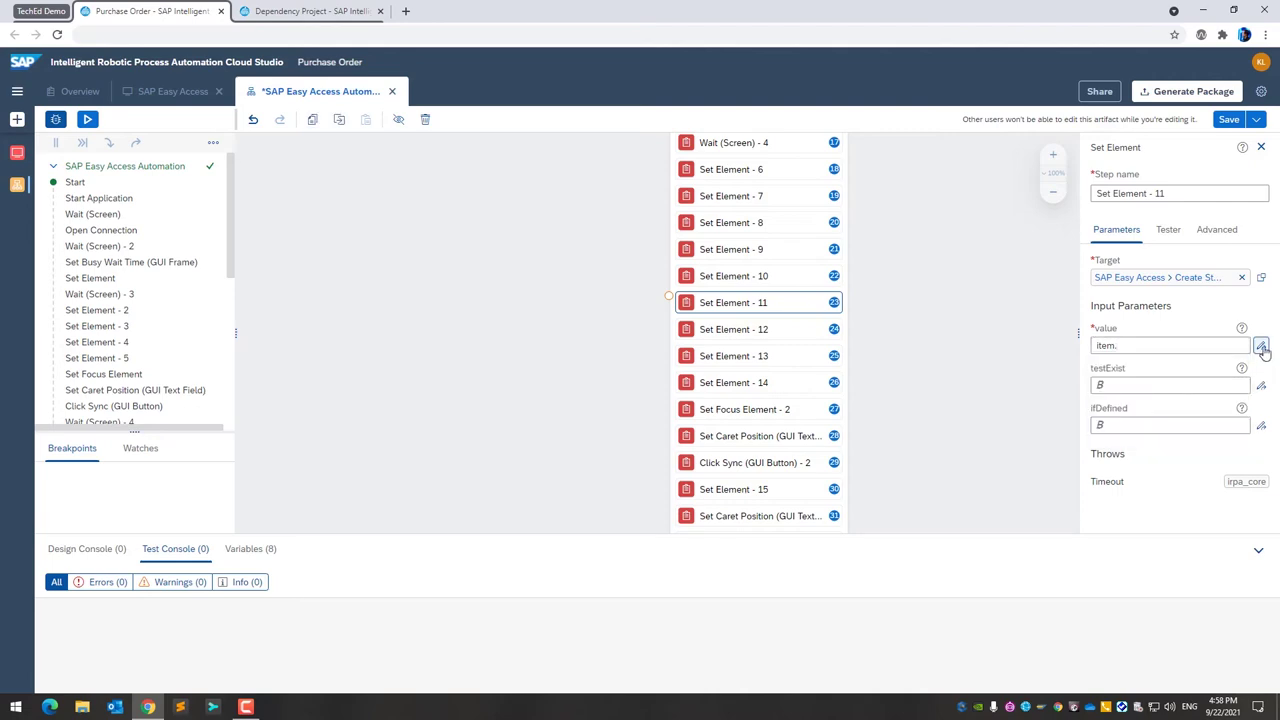
left_click(1262, 347)
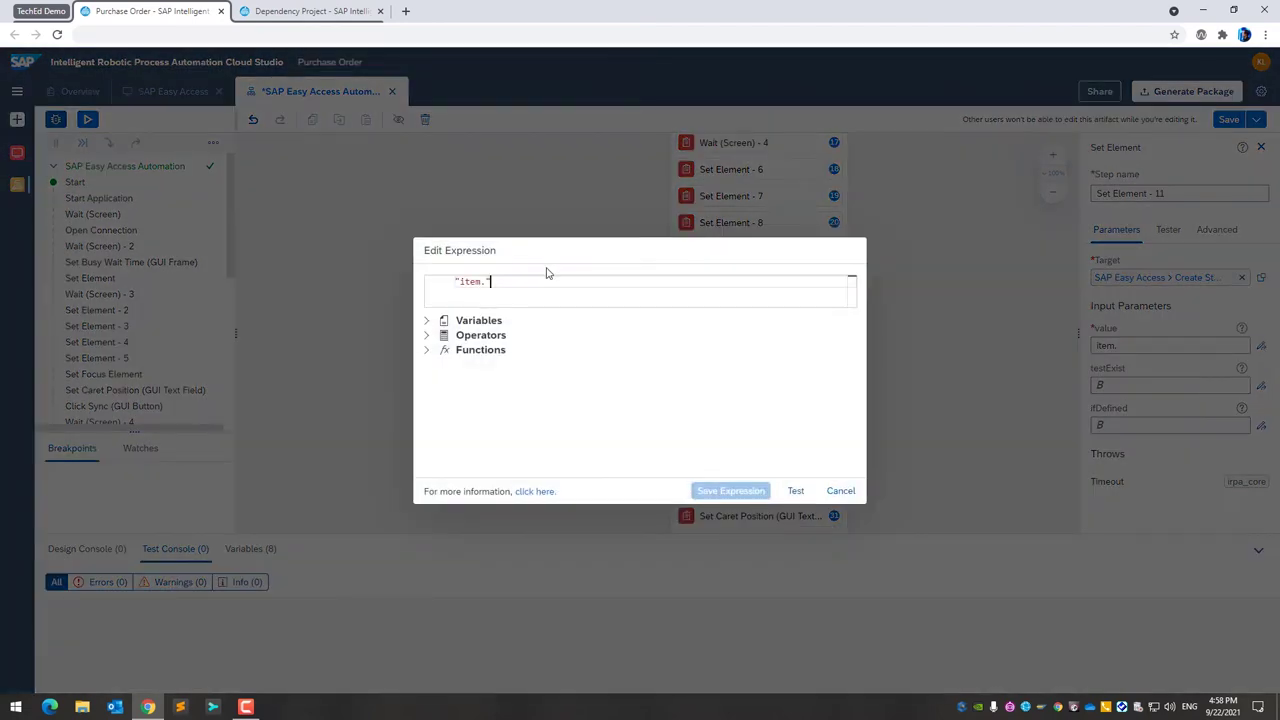
key("ctrl+a")
key("BackSpace")
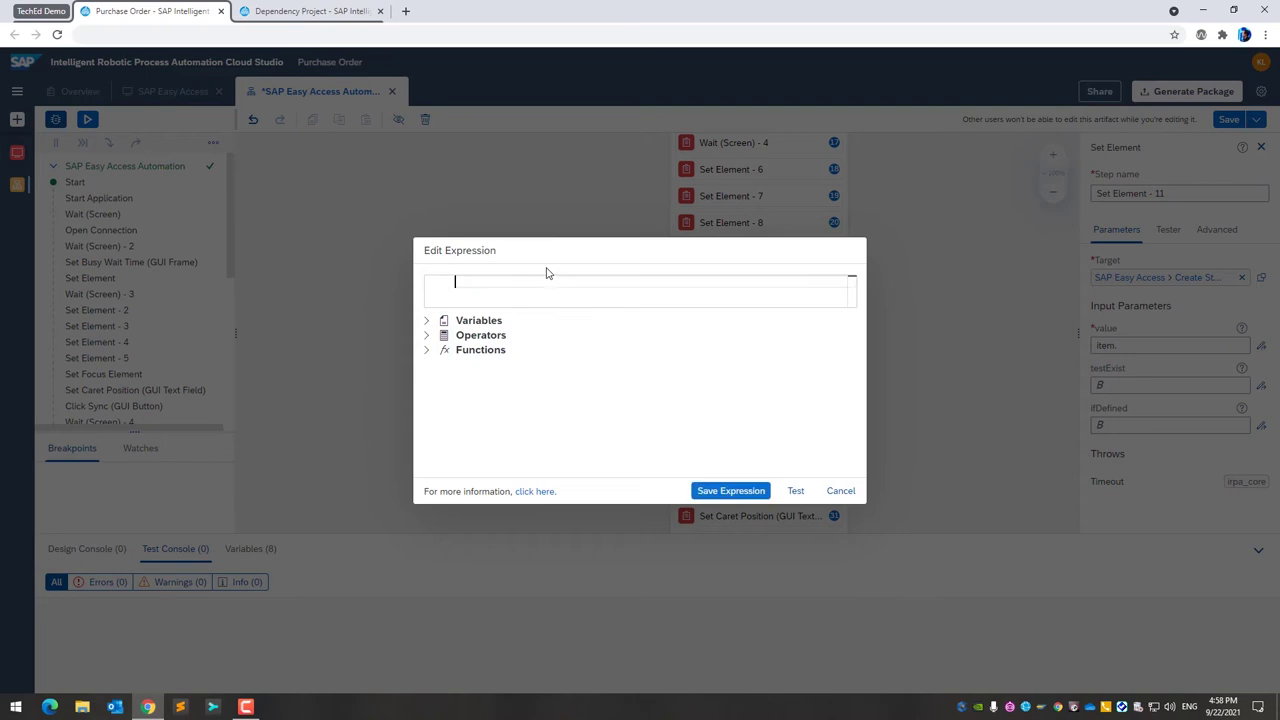
left_click(428, 324)
left_click(443, 348)
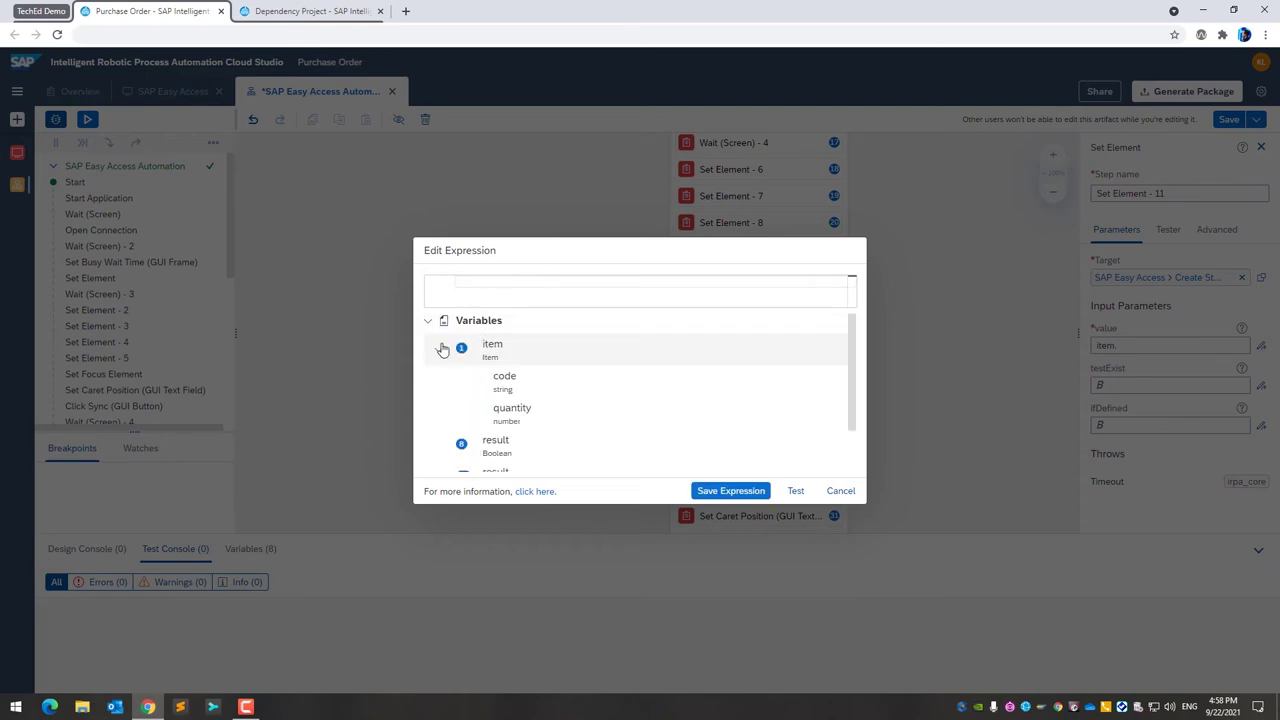
double_click(527, 409)
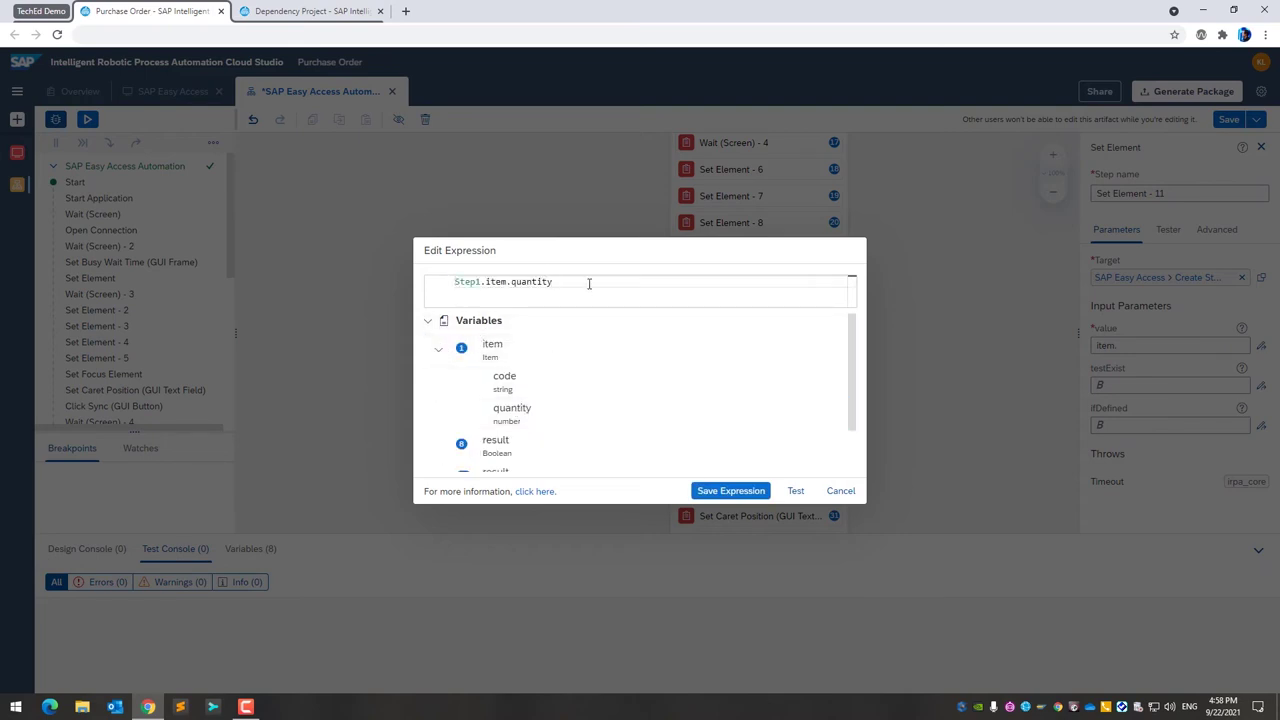
type(".to")
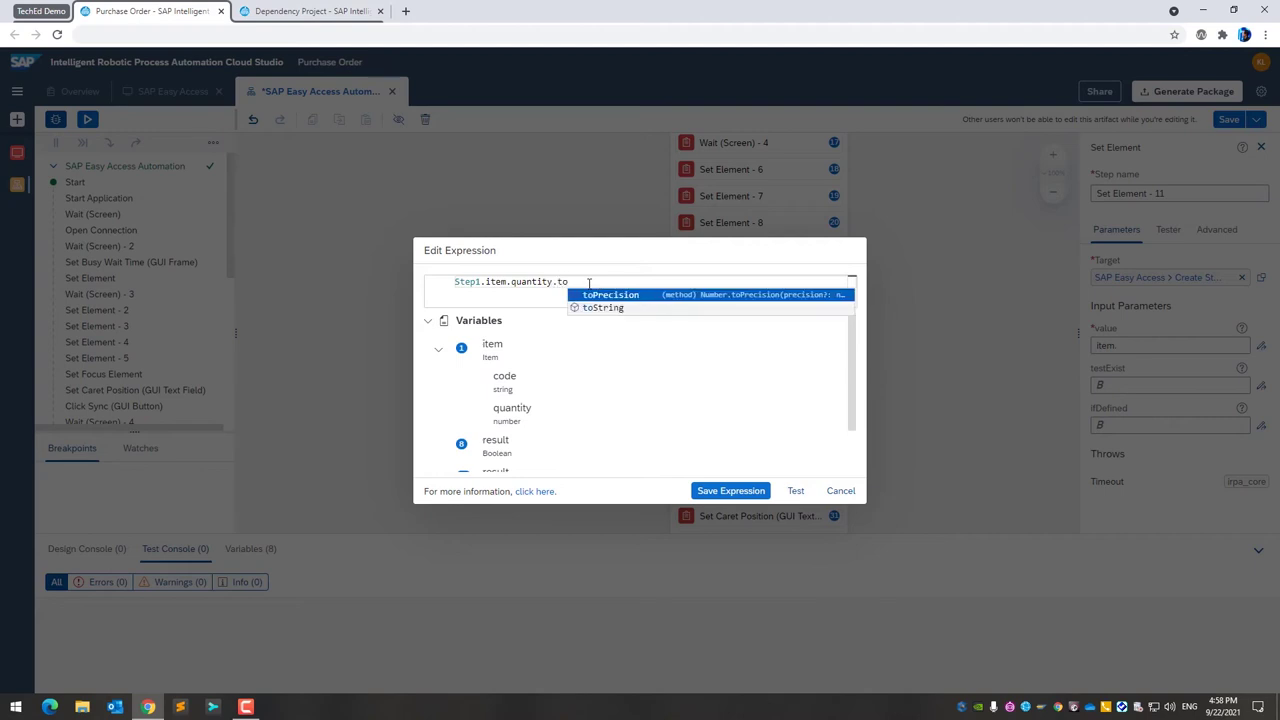
left_click(603, 309)
type("()")
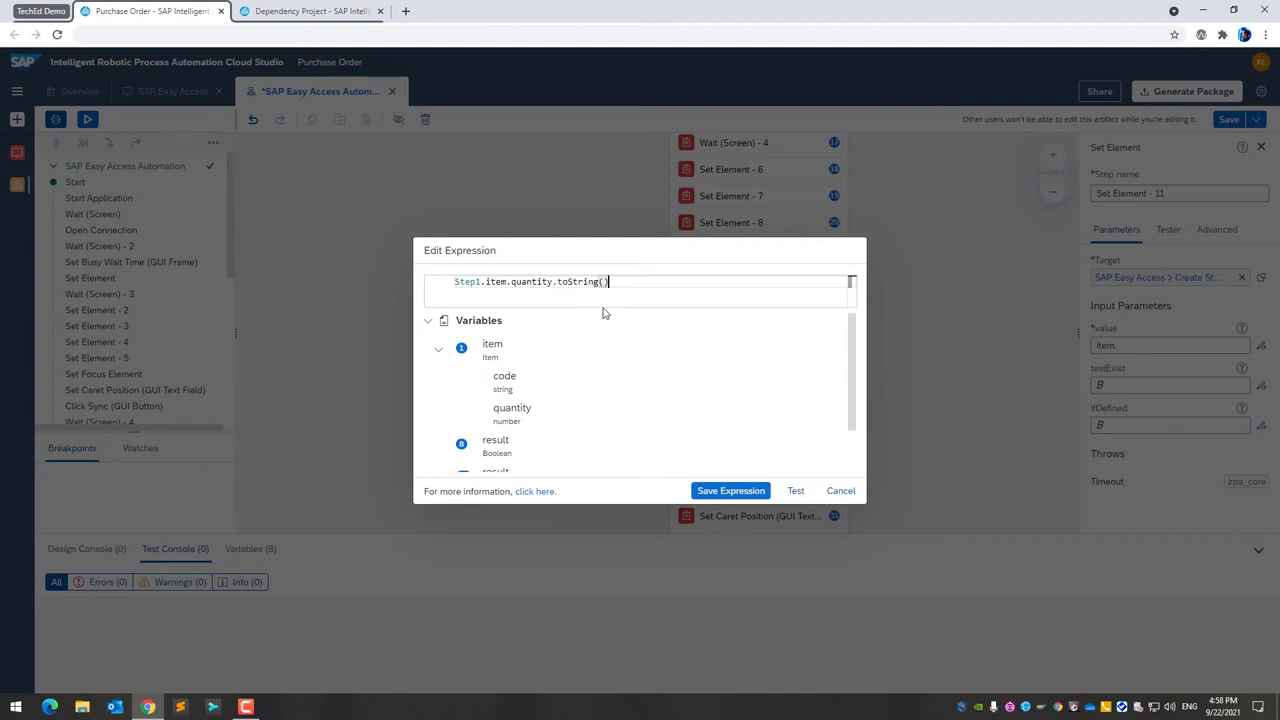
left_click(727, 491)
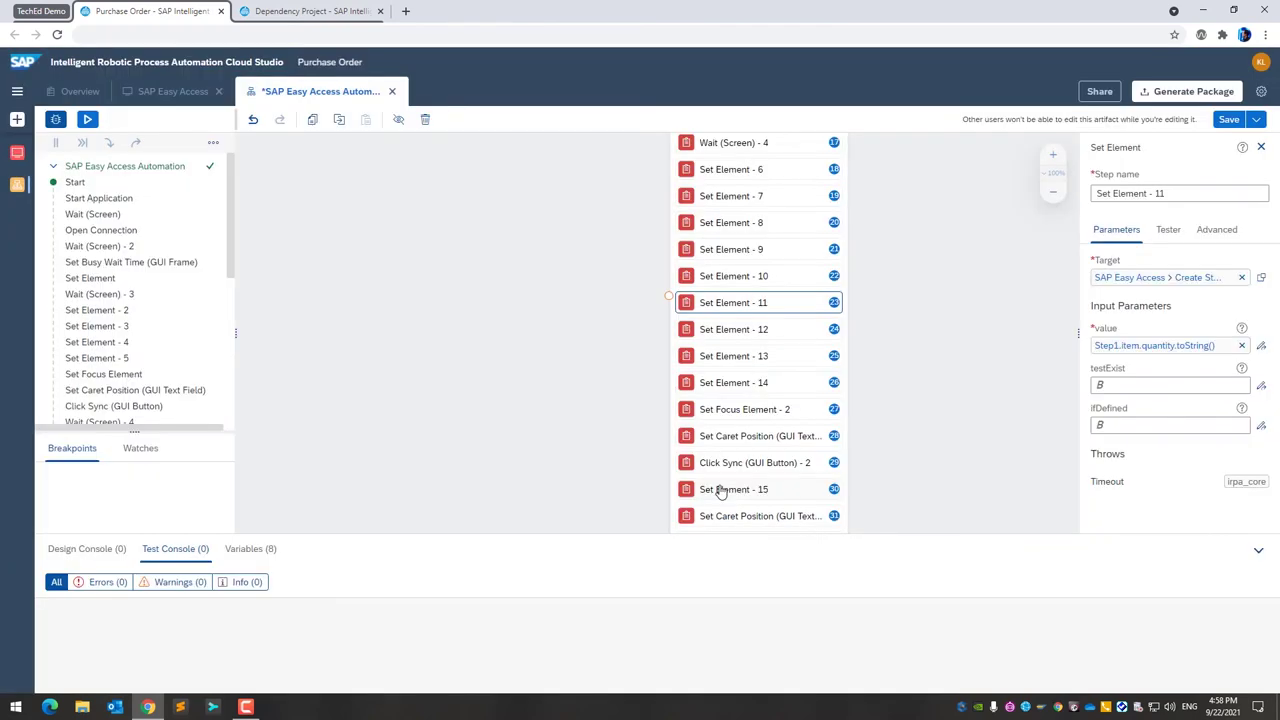
Step: Save the SAP Easy Access Automation and start testing it in the TechEd demo environment
left_click(1224, 119)
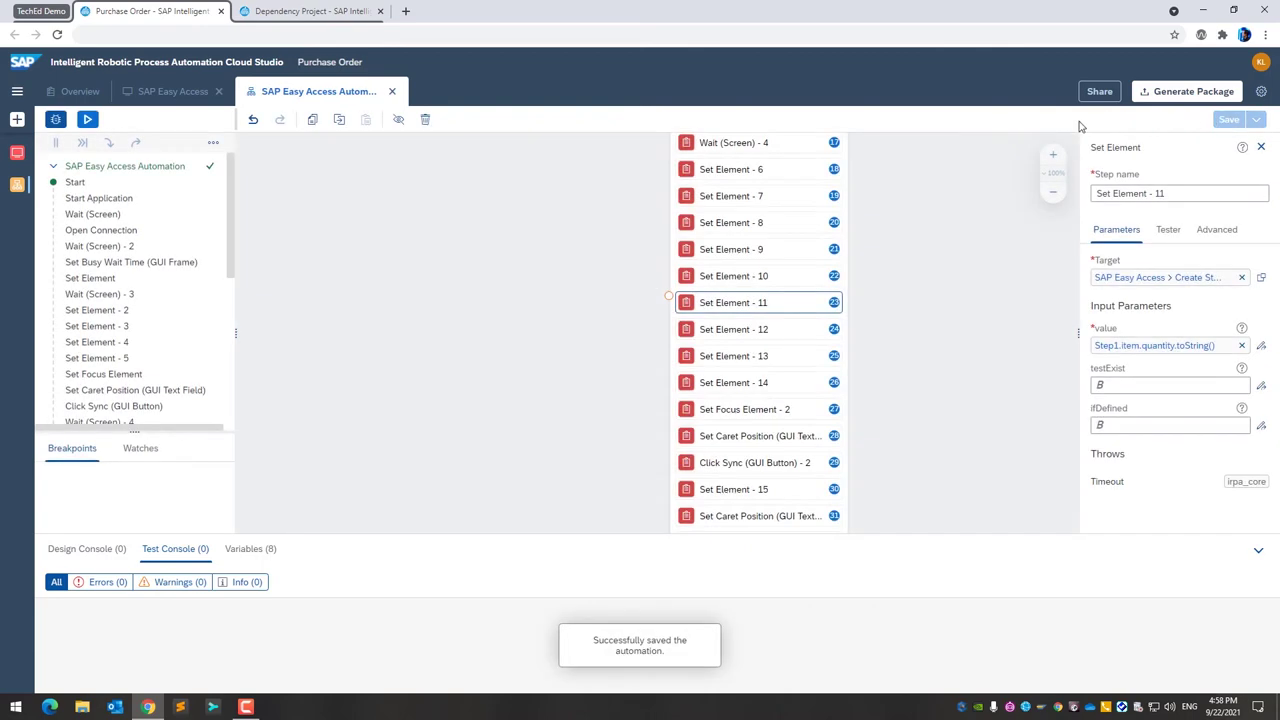
left_click(87, 119)
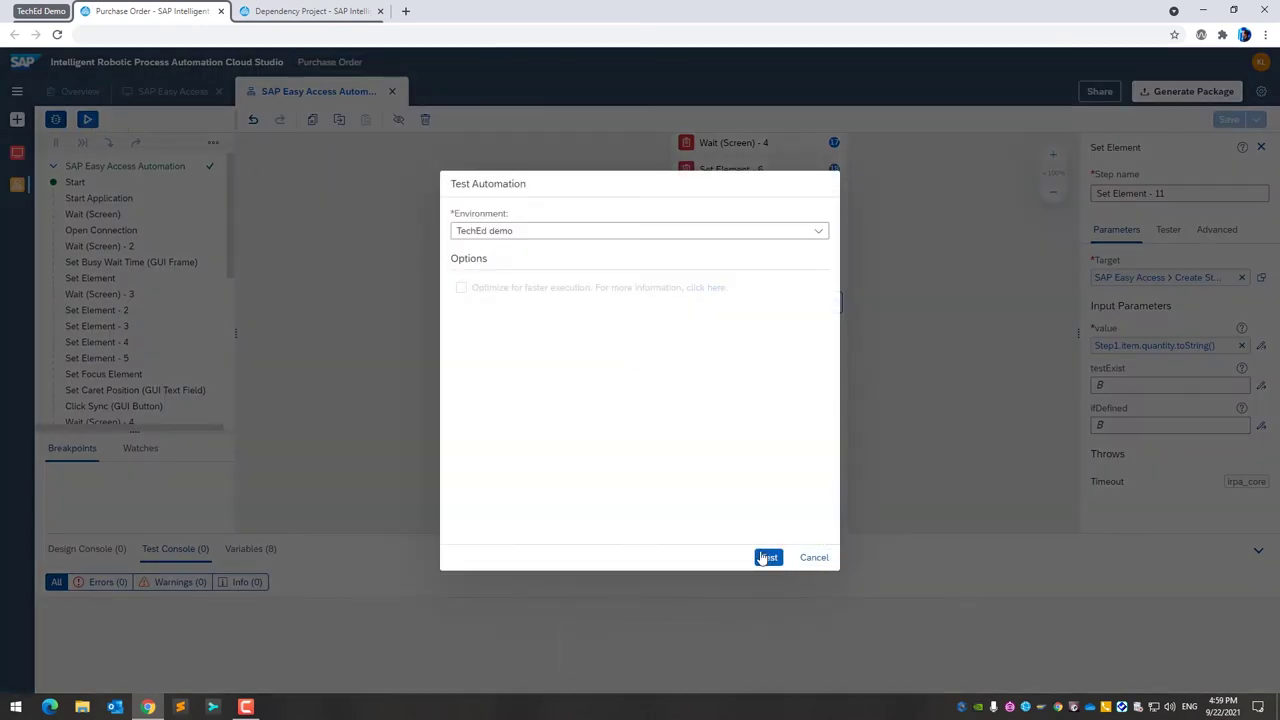
left_click(766, 557)
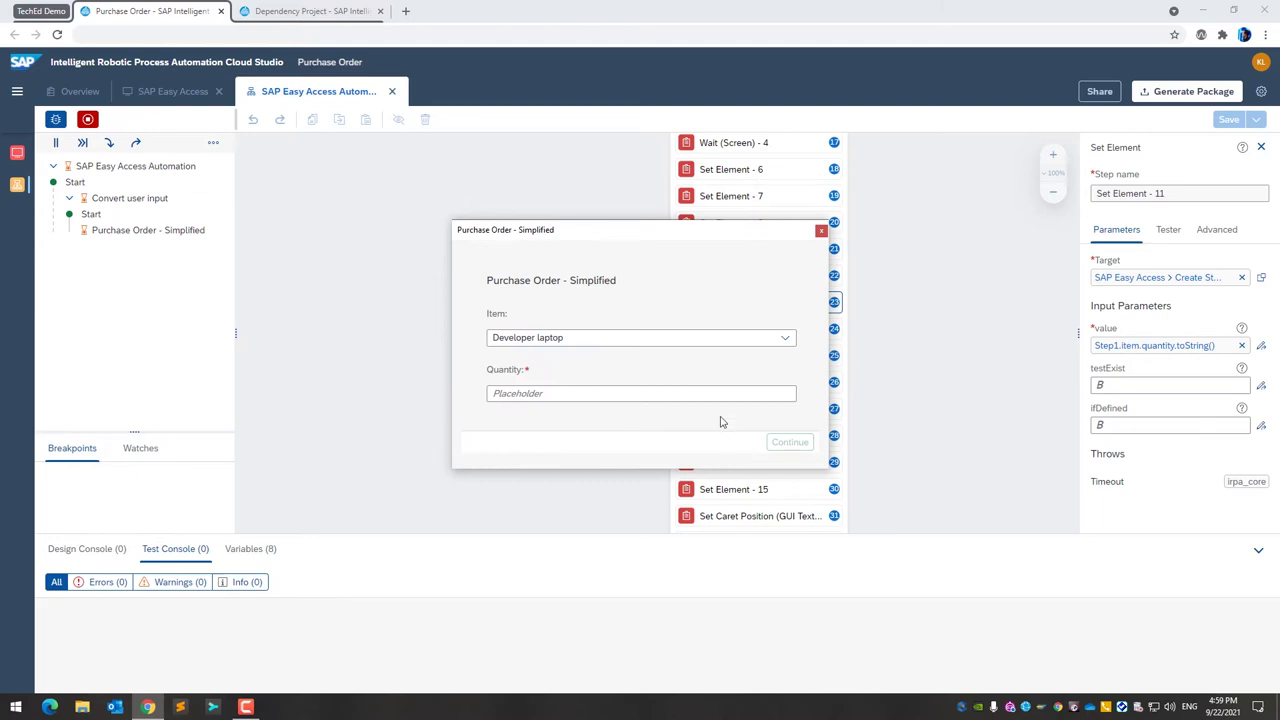
Step: Submit the Purchase Order - Simplified form for Developer laptop with a quantity of 20
left_click(722, 393)
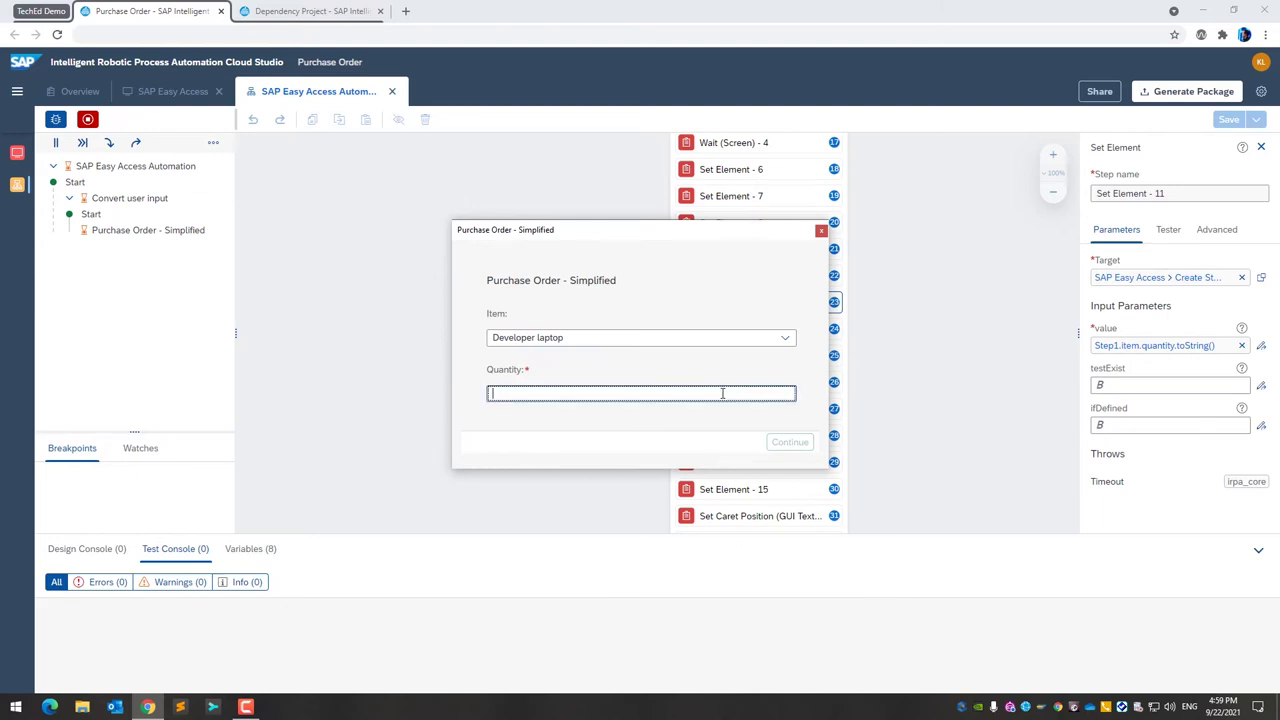
left_click(752, 418)
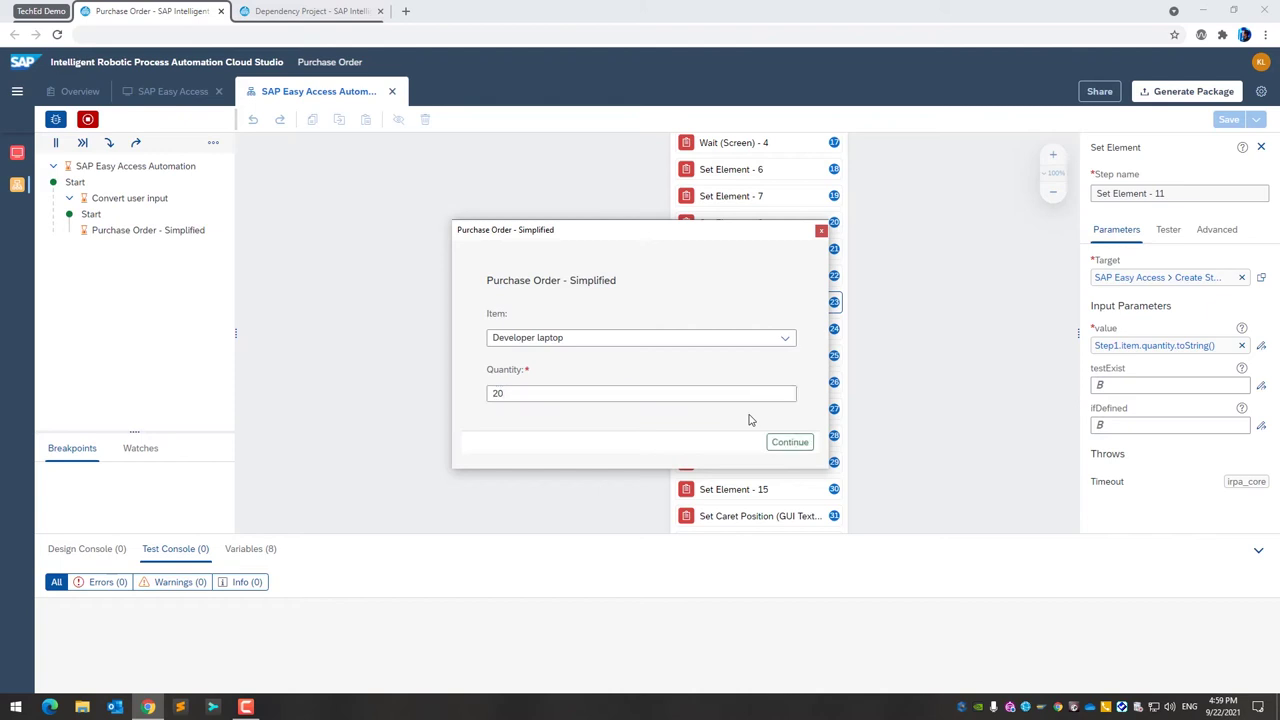
left_click(785, 444)
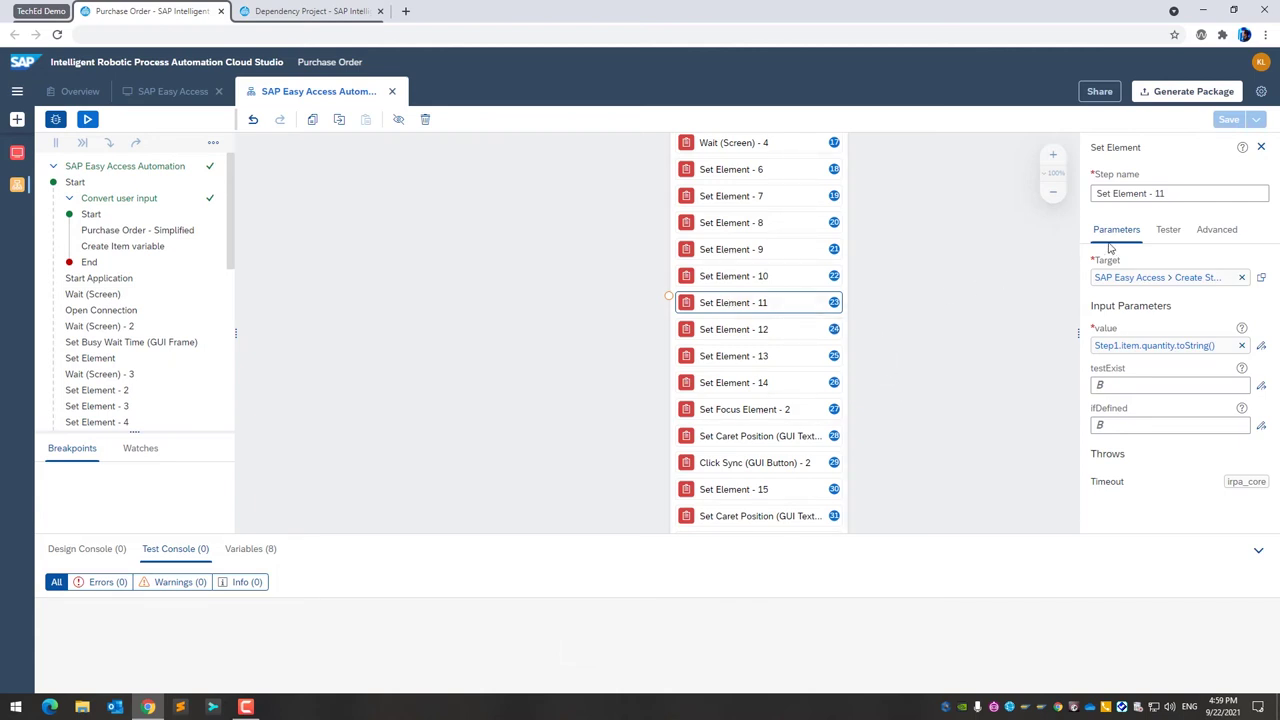
Step: Check the tested input values of the Set Element - 11 and Set Element - 10 steps
left_click(1170, 231)
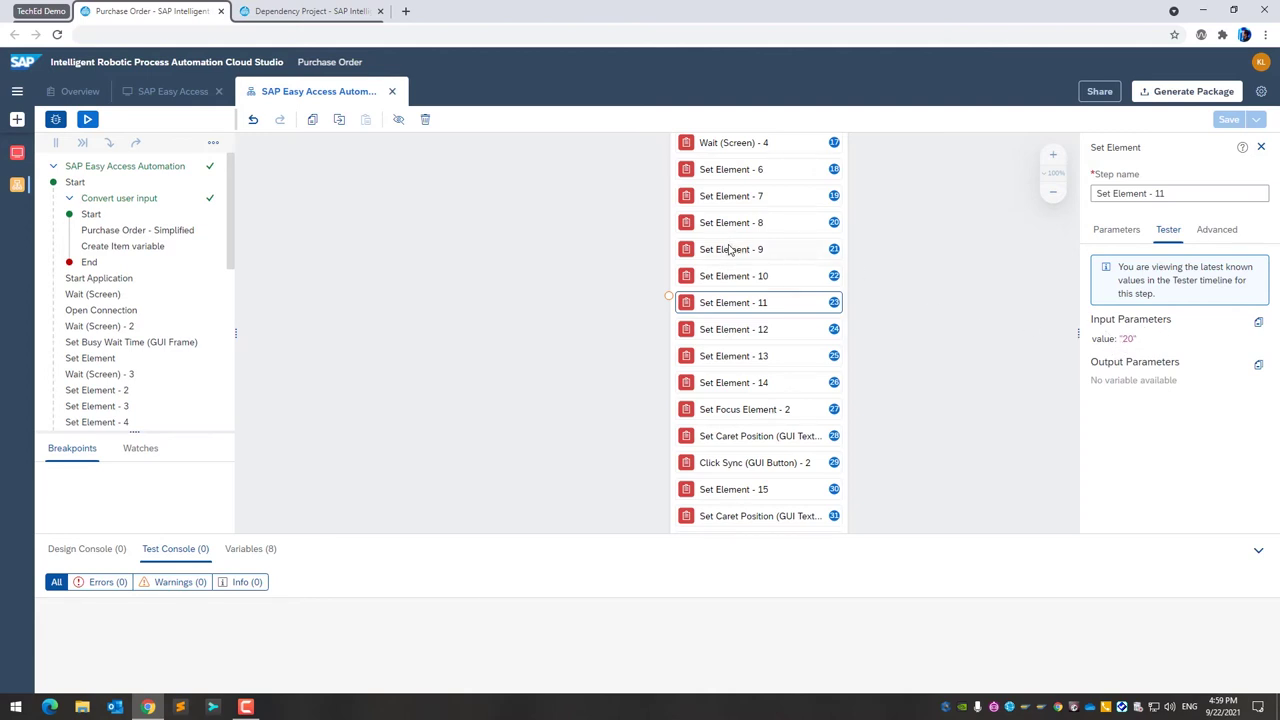
left_click(729, 277)
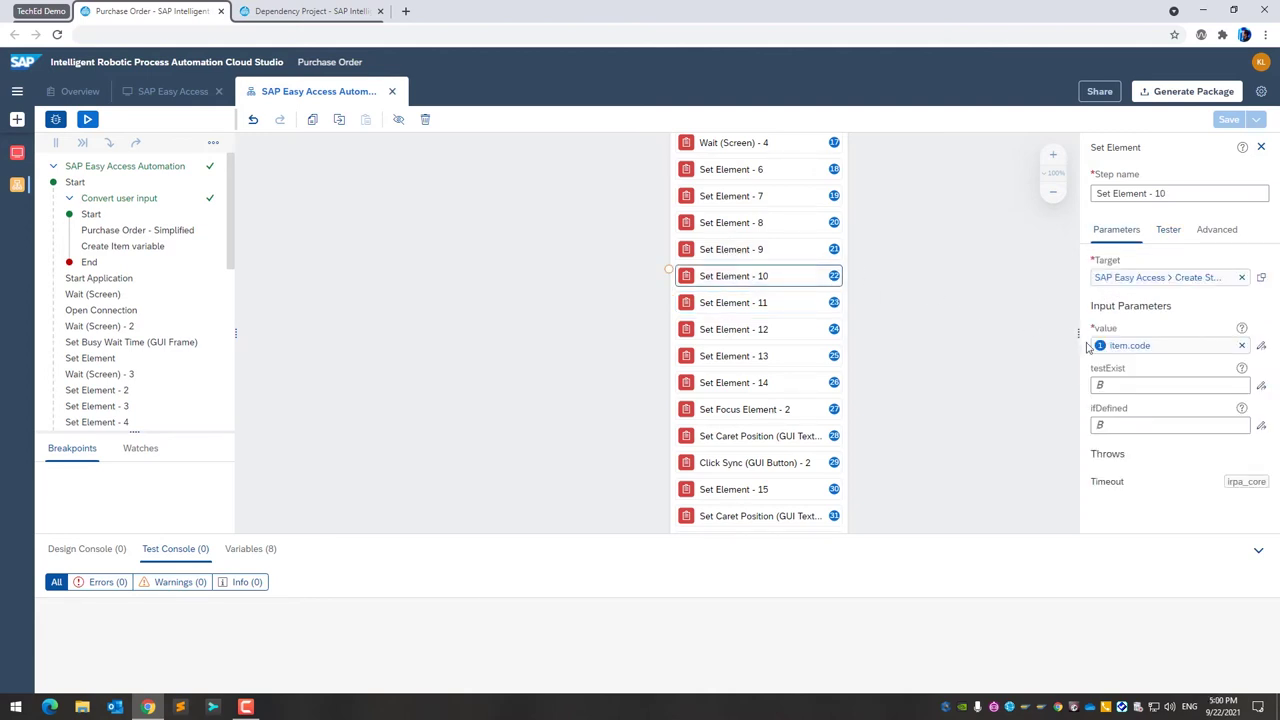
left_click(1168, 232)
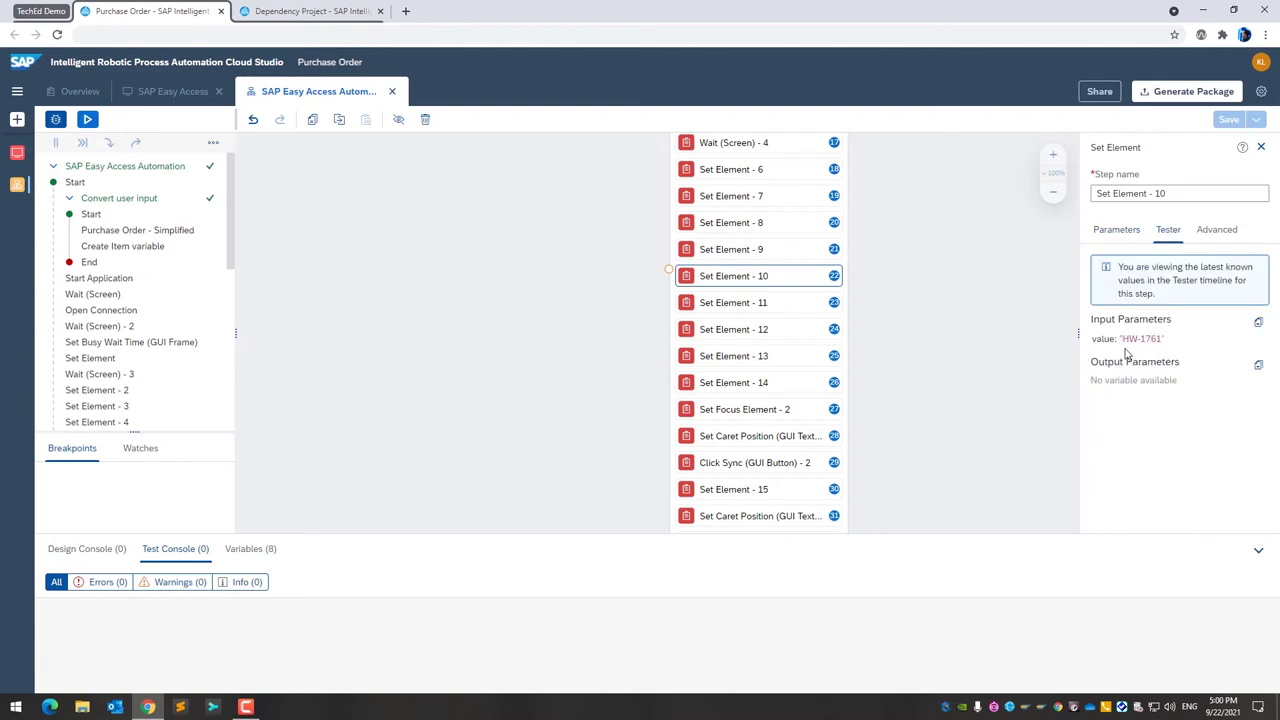
Step: Deselect the step, fit the whole automation workflow into the canvas and hide the tester
left_click(955, 314)
mouse_move(1052, 175)
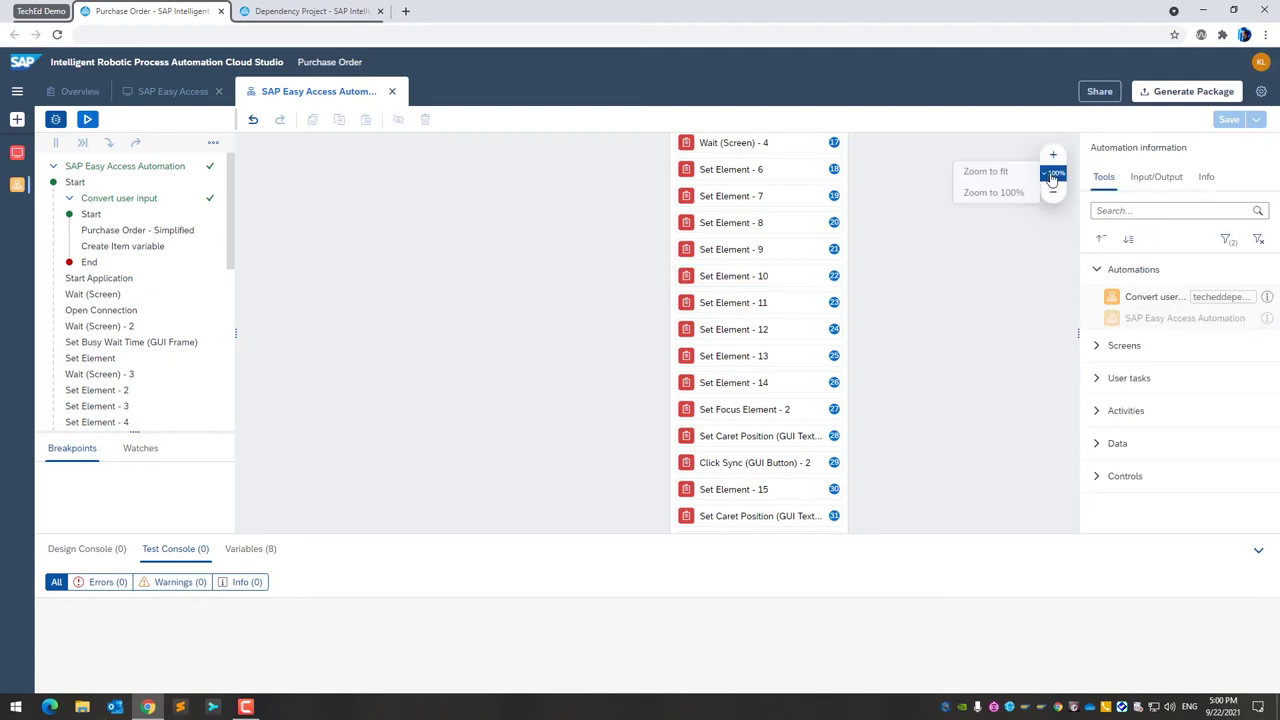
left_click(1005, 176)
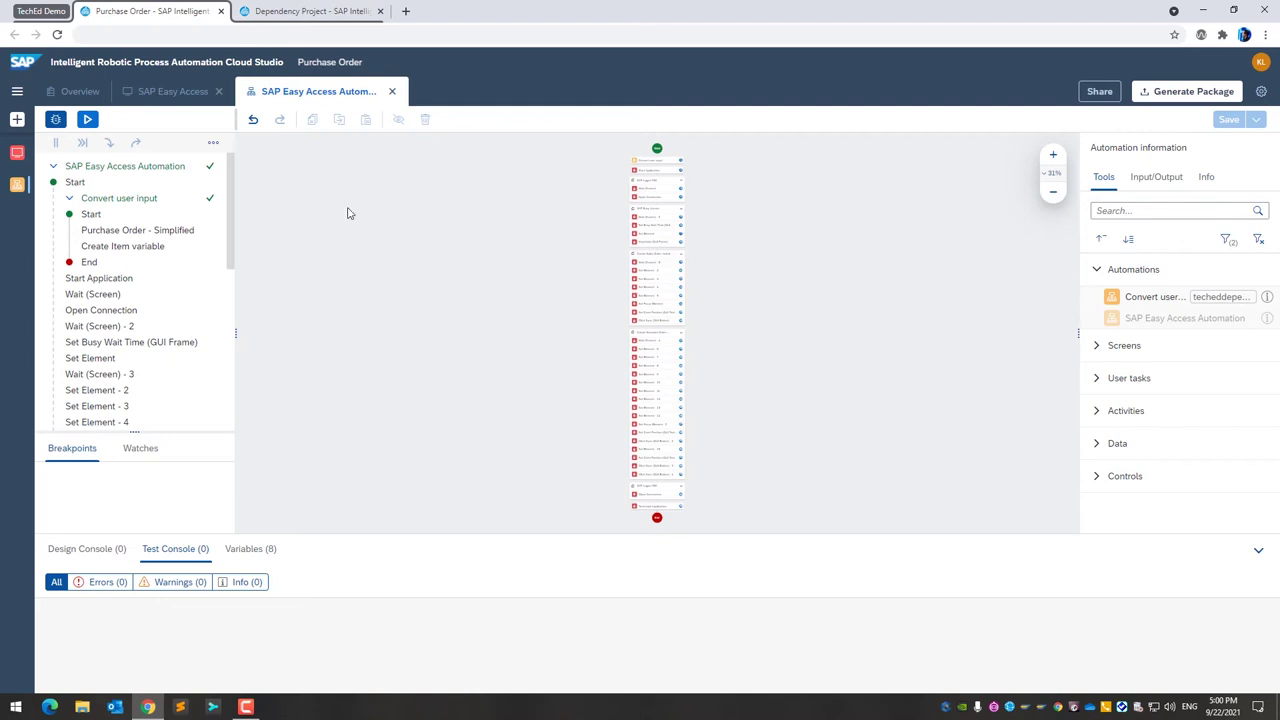
left_click(56, 120)
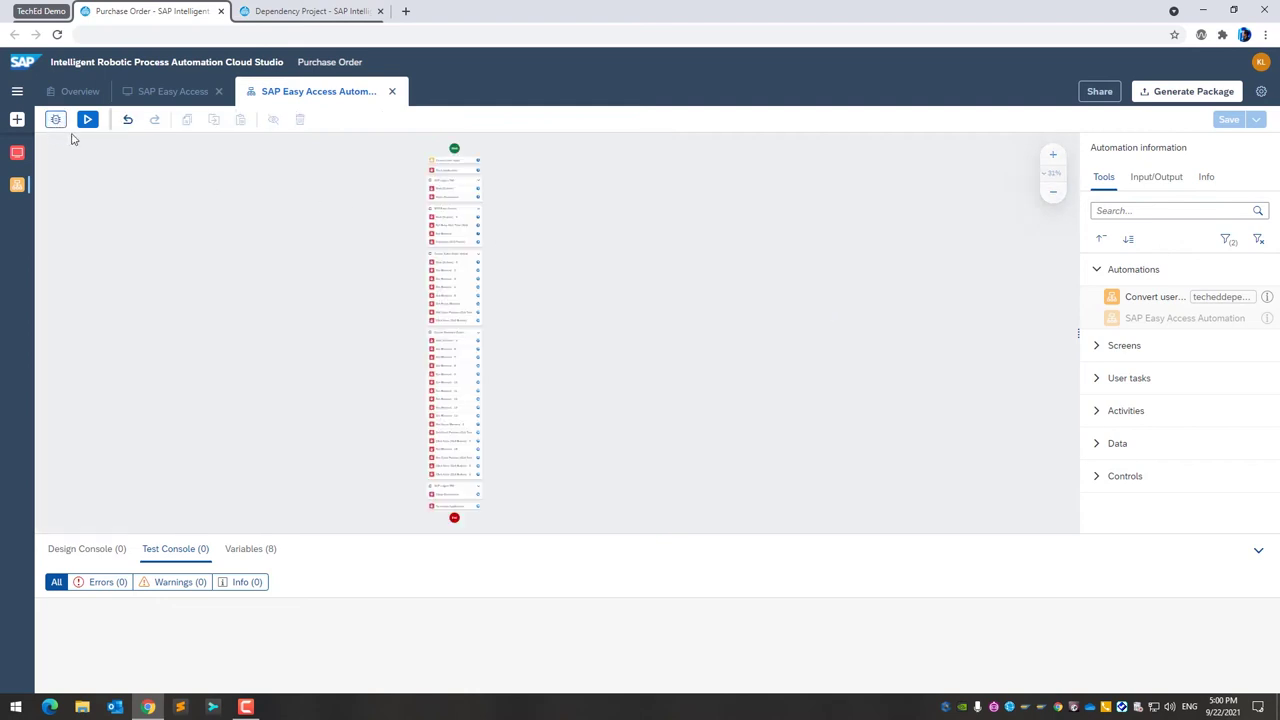